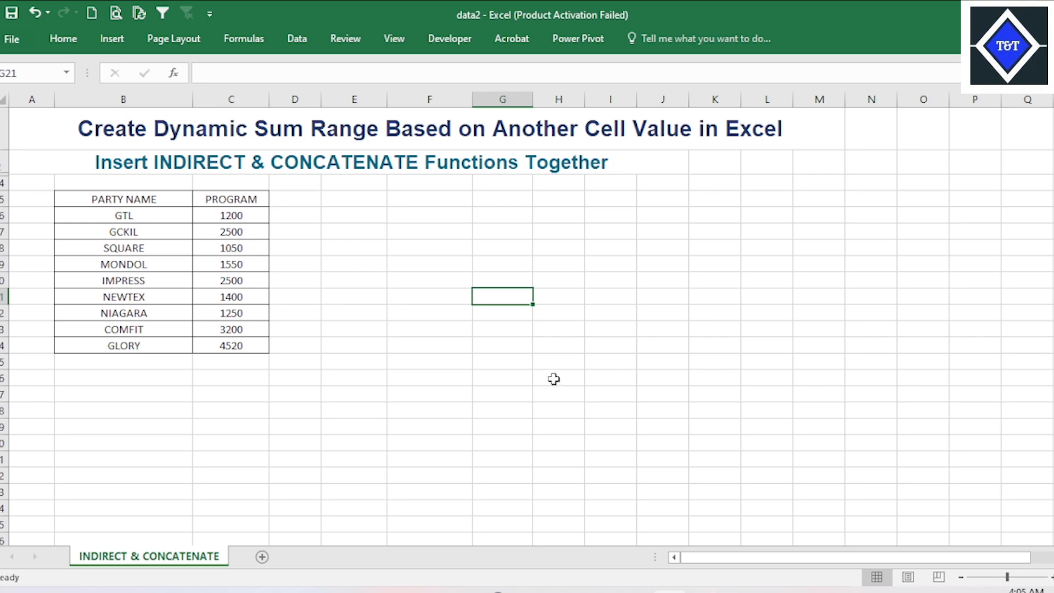
click(439, 292)
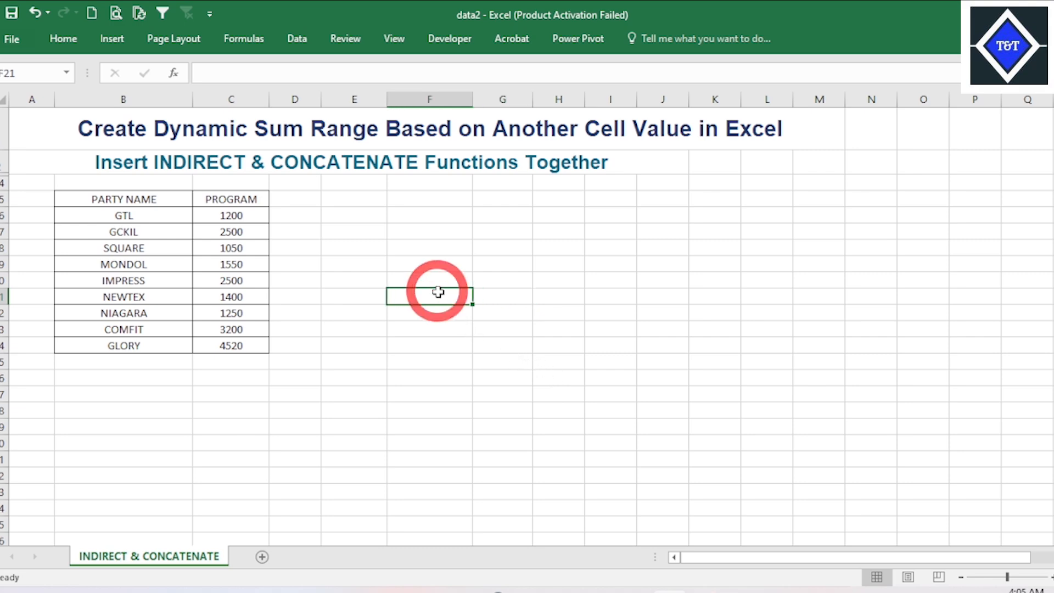
click(349, 162)
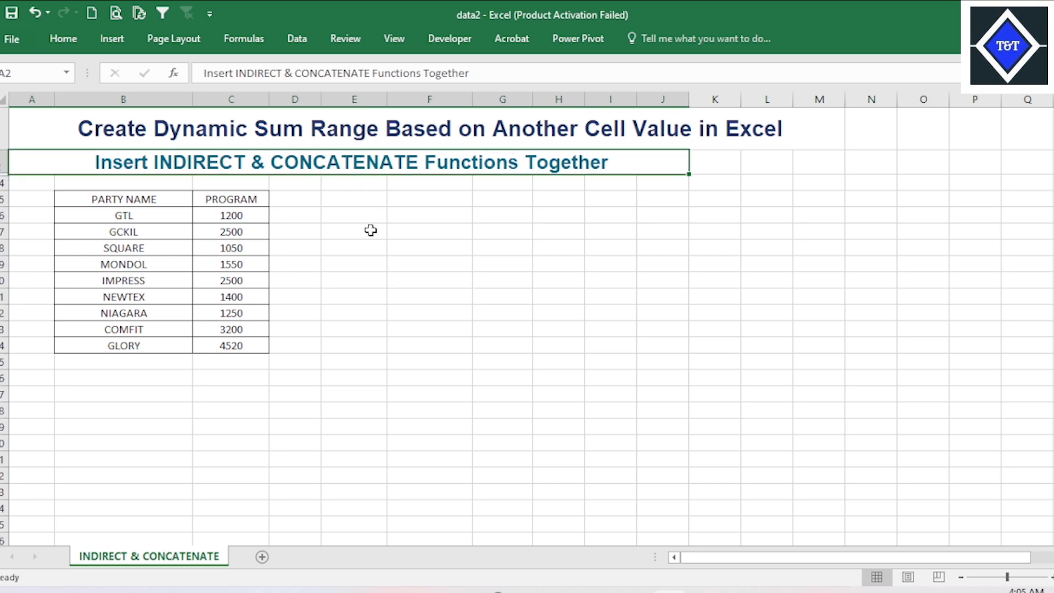
click(377, 235)
click(370, 169)
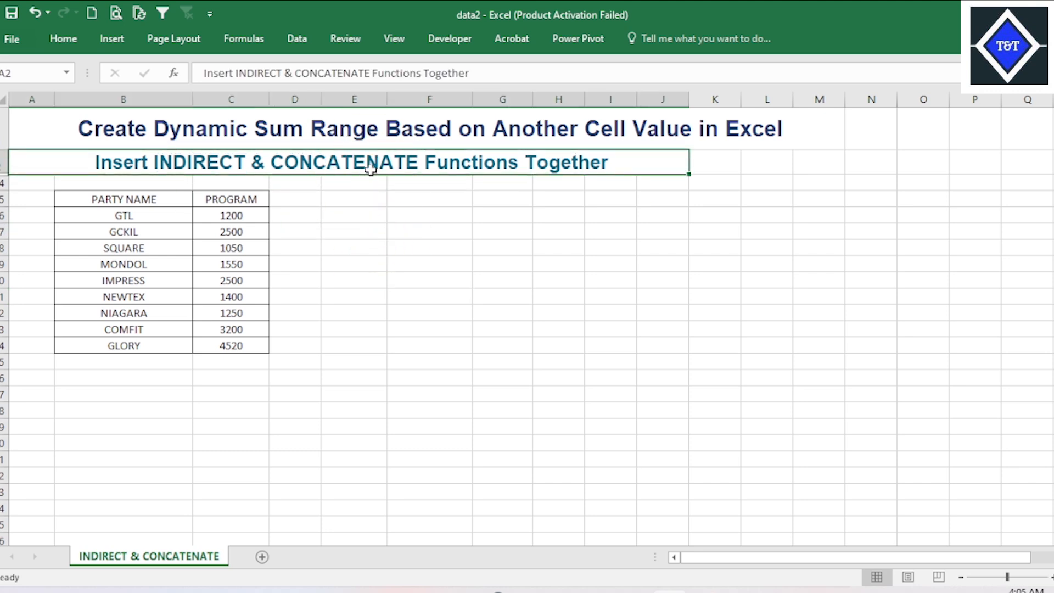
click(349, 219)
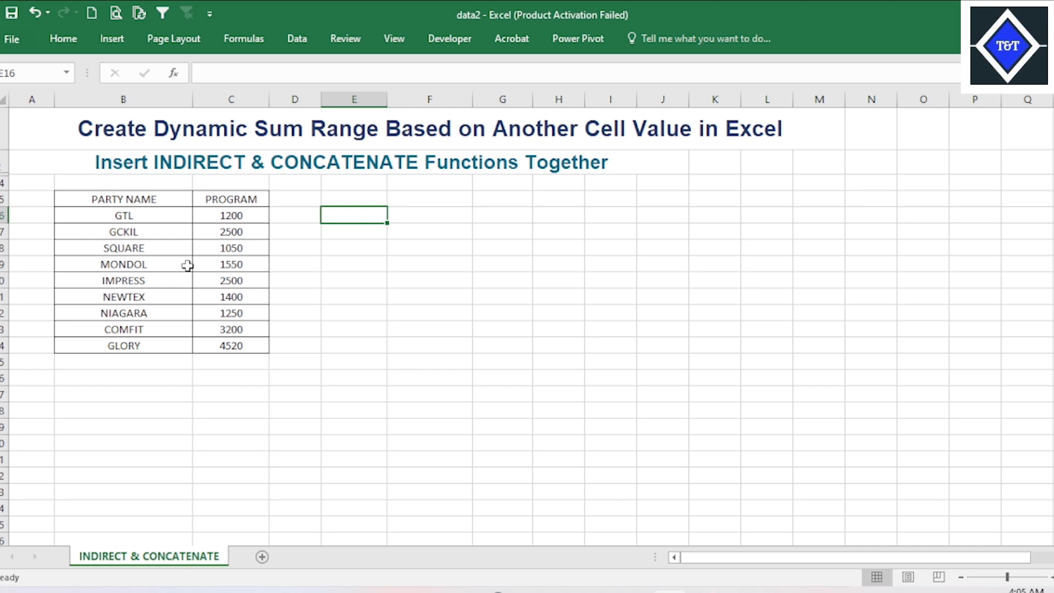
click(161, 260)
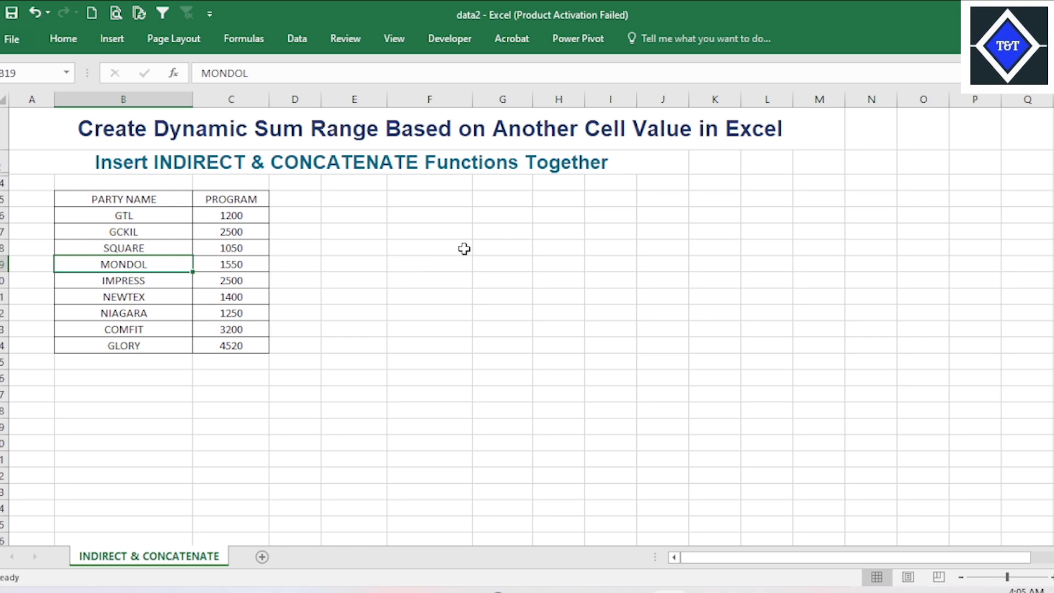
click(381, 281)
click(359, 219)
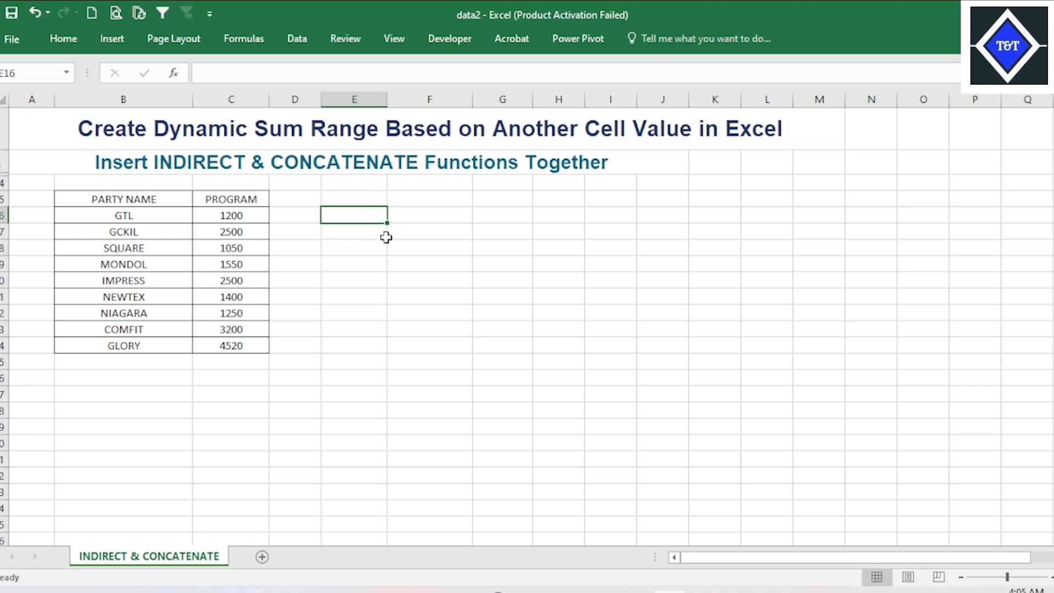
click(365, 291)
click(403, 233)
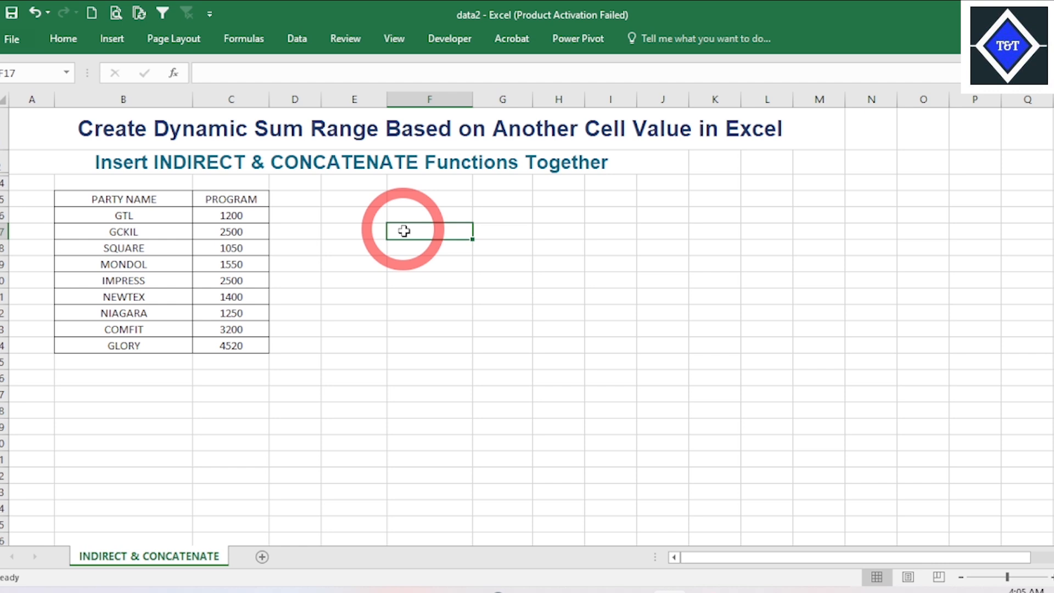
Enter =CONCATENATE(B16,B17) in cell E17 to join the first two party names
click(365, 232)
text(=COU)
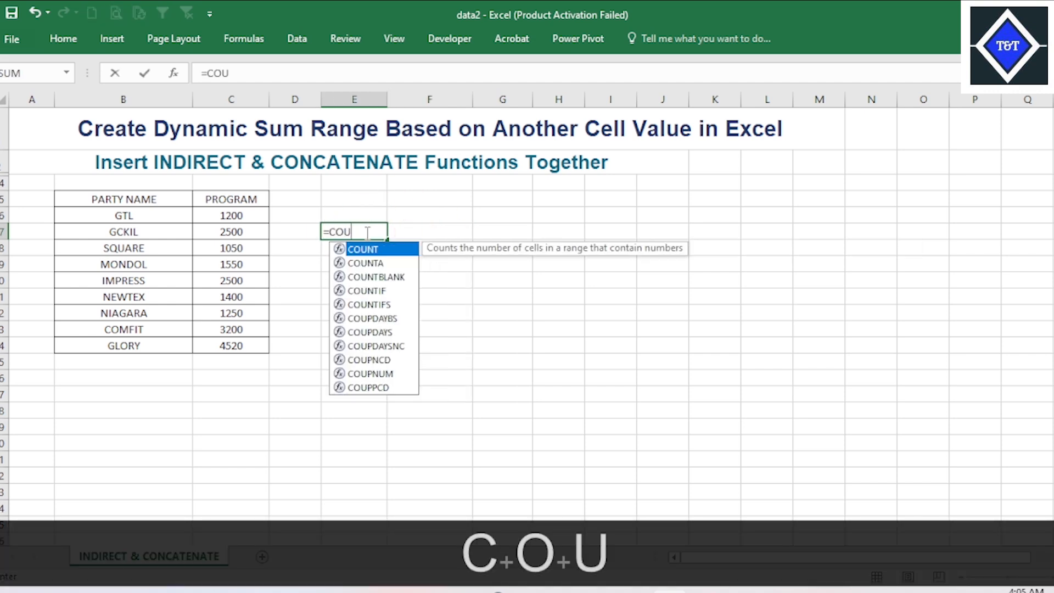
key(Down)
key(BackSpace)
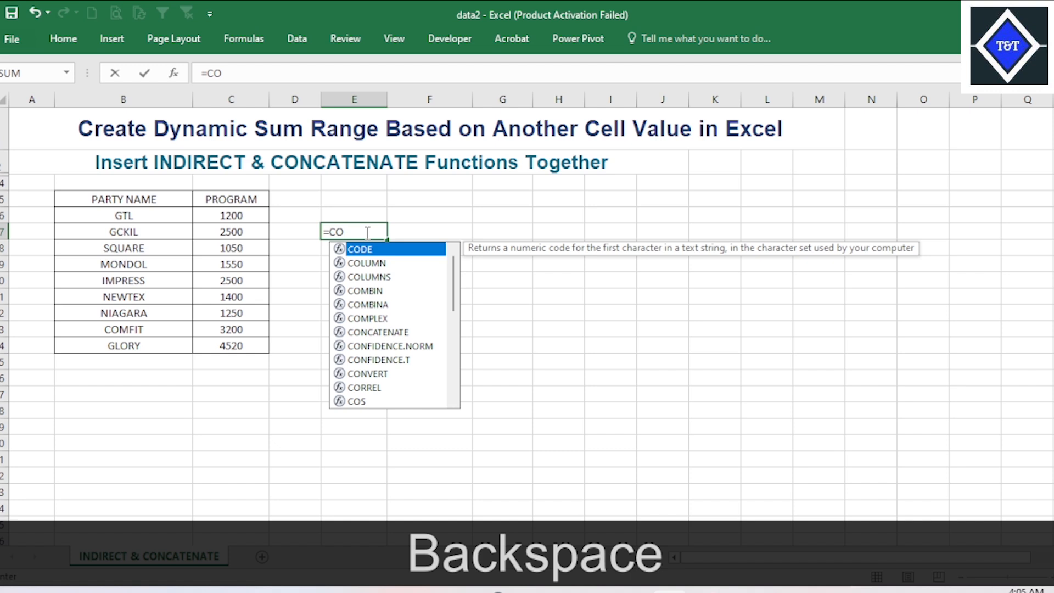
text(N)
key(Tab)
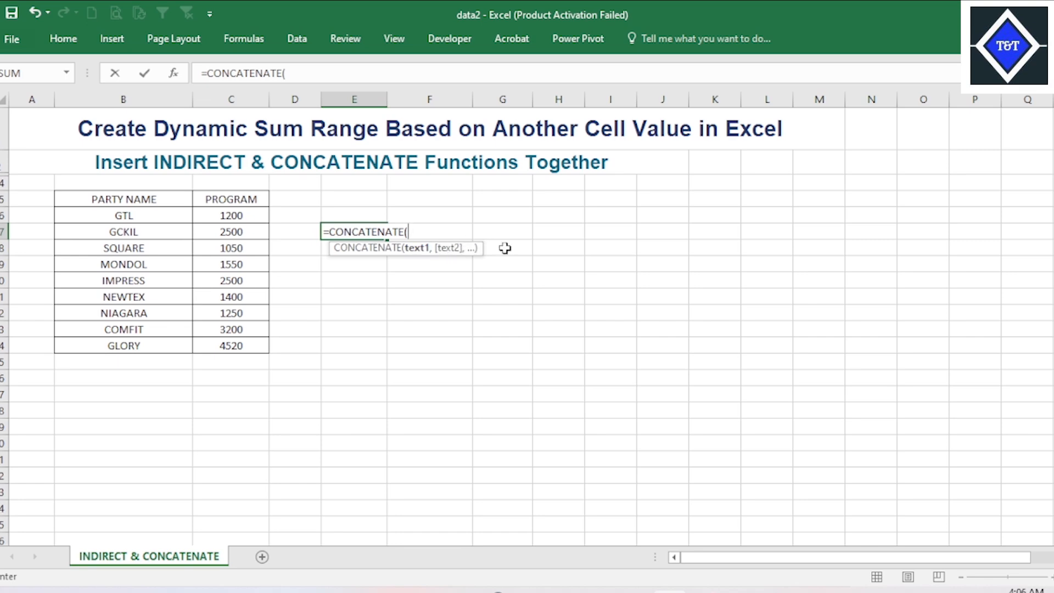
click(142, 215)
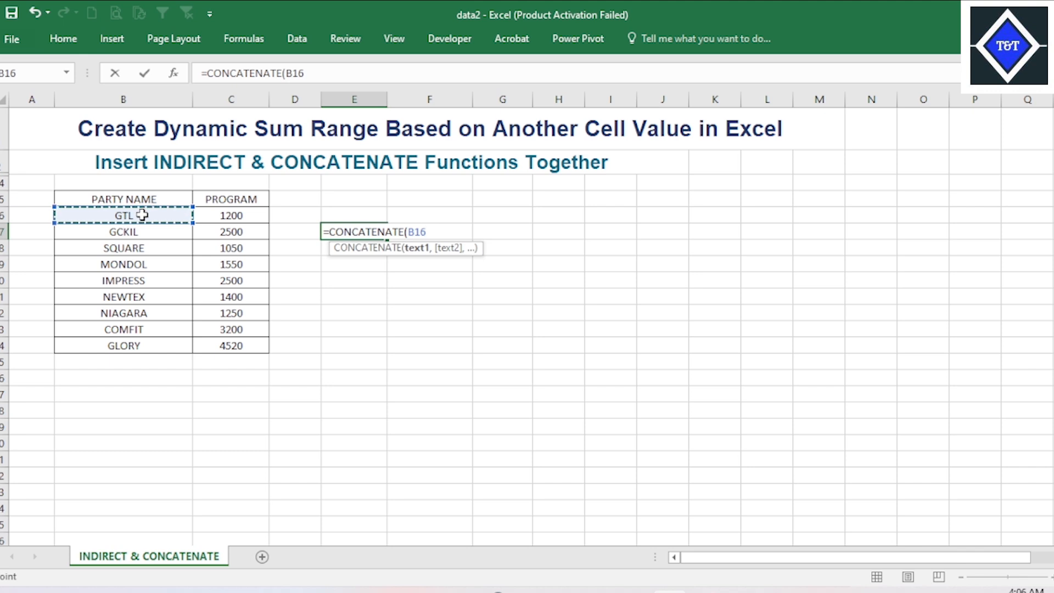
text(,)
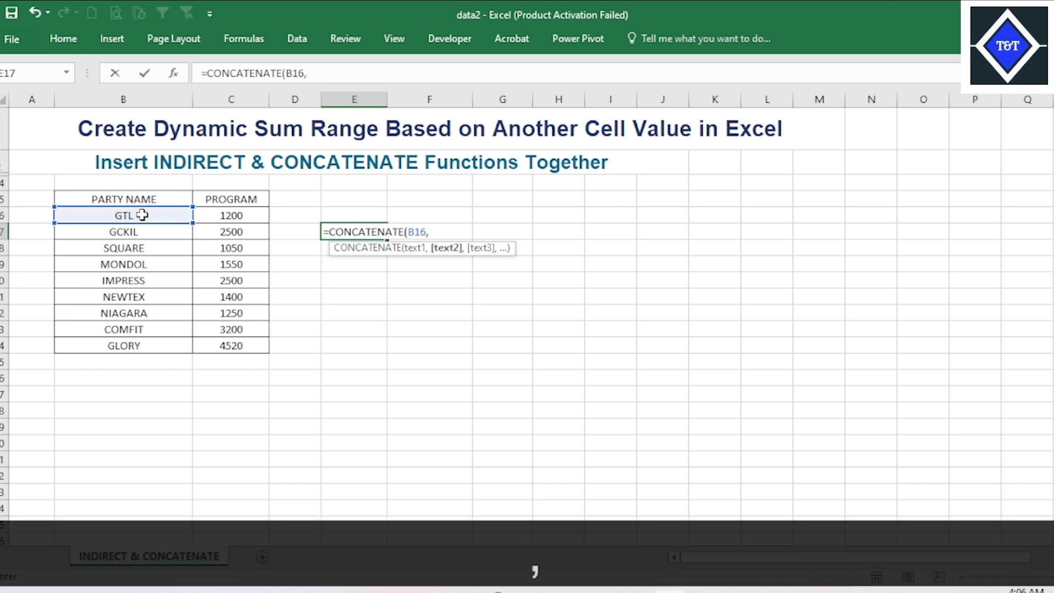
click(125, 233)
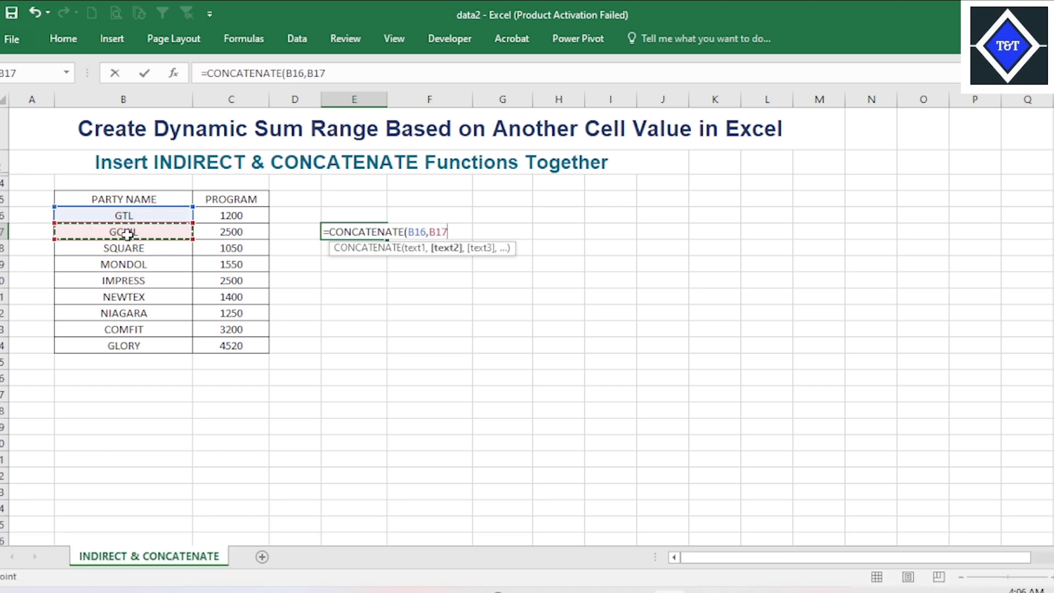
text())
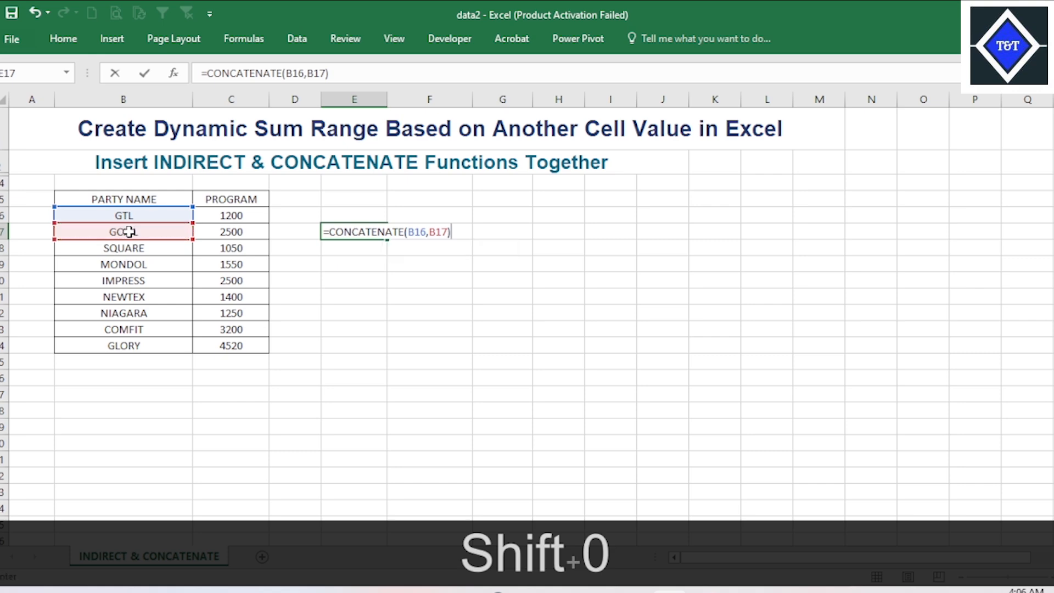
key(Return)
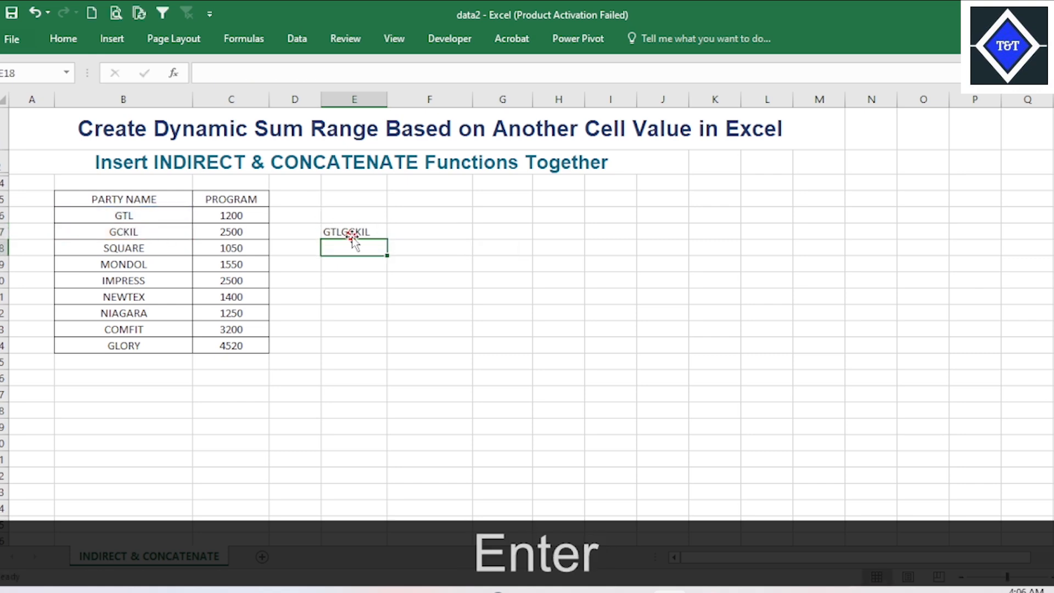
Review the CONCATENATE result in cell E17 and clear the cell
click(367, 231)
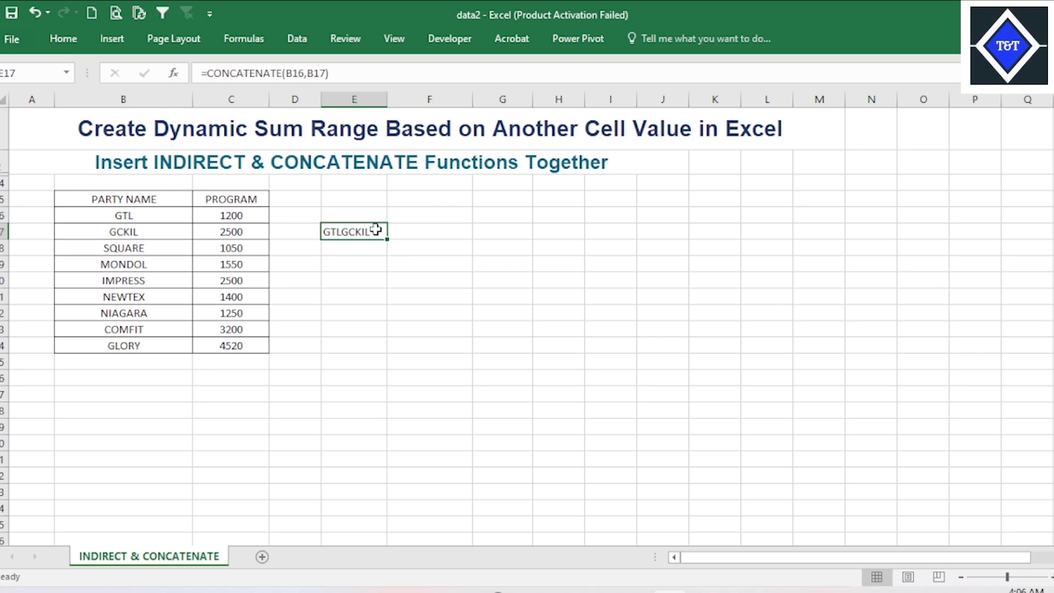
key(Return)
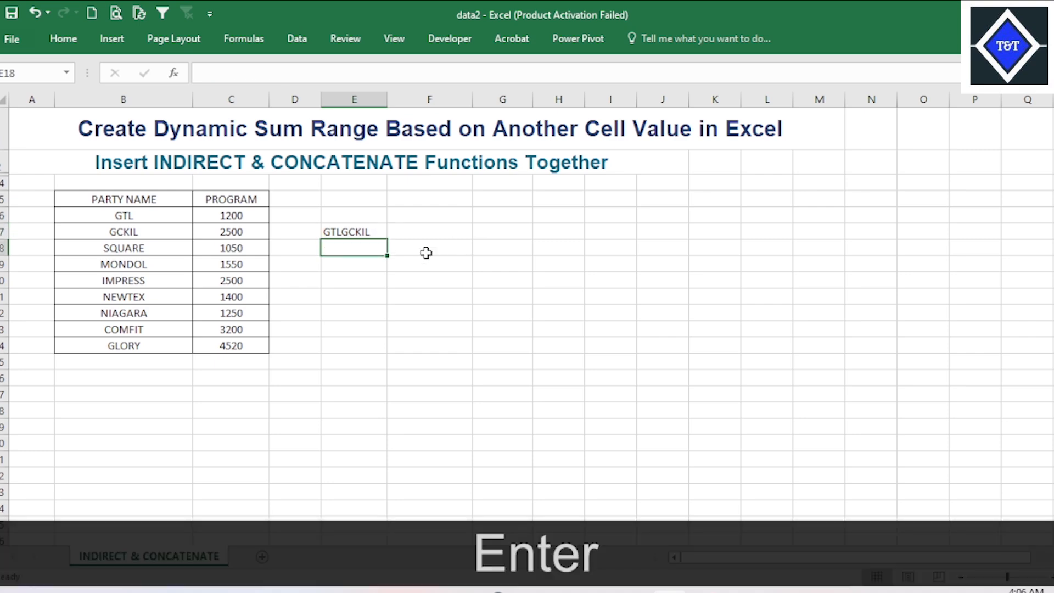
click(357, 229)
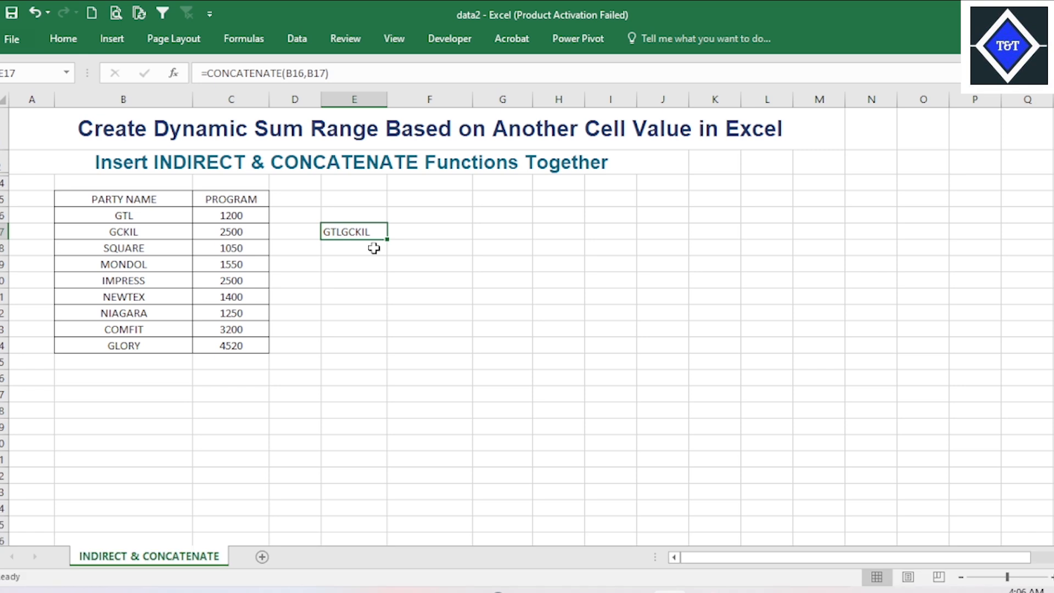
key(Delete)
click(357, 260)
click(343, 227)
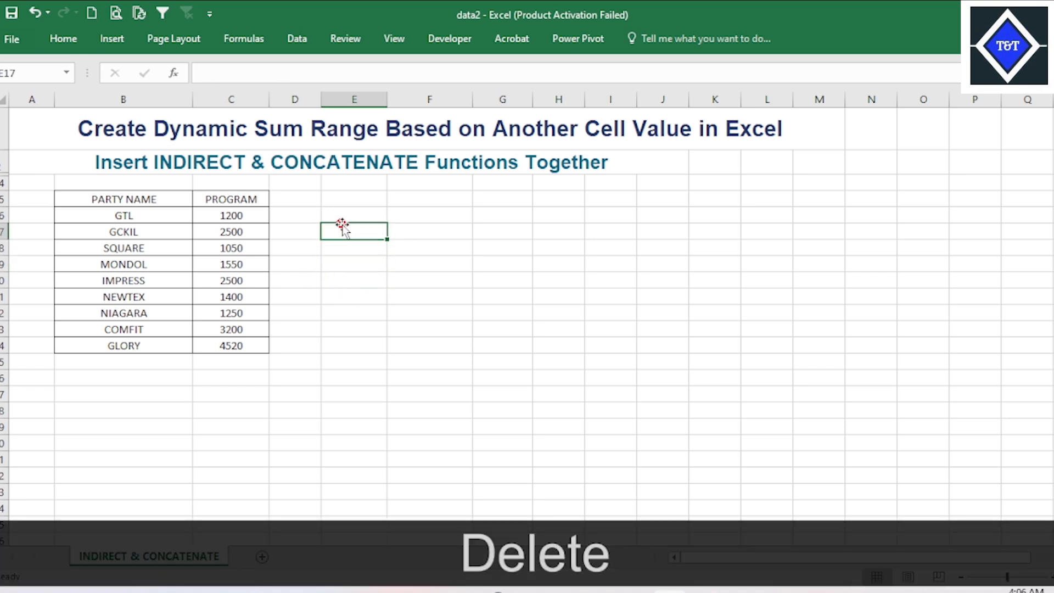
click(3, 215)
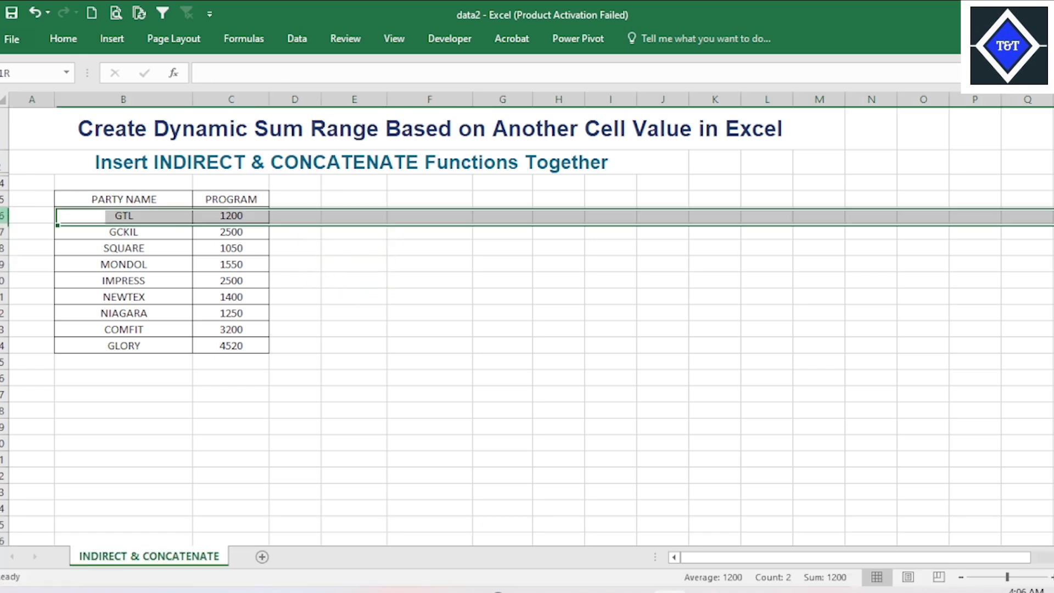
drag(242, 215, 241, 345)
click(411, 301)
click(354, 234)
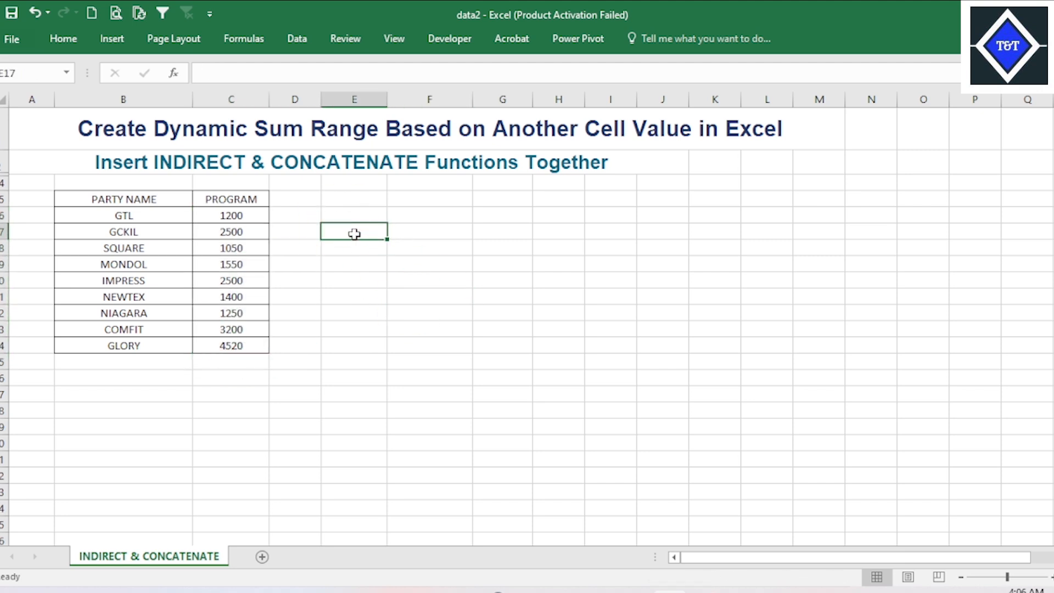
click(212, 134)
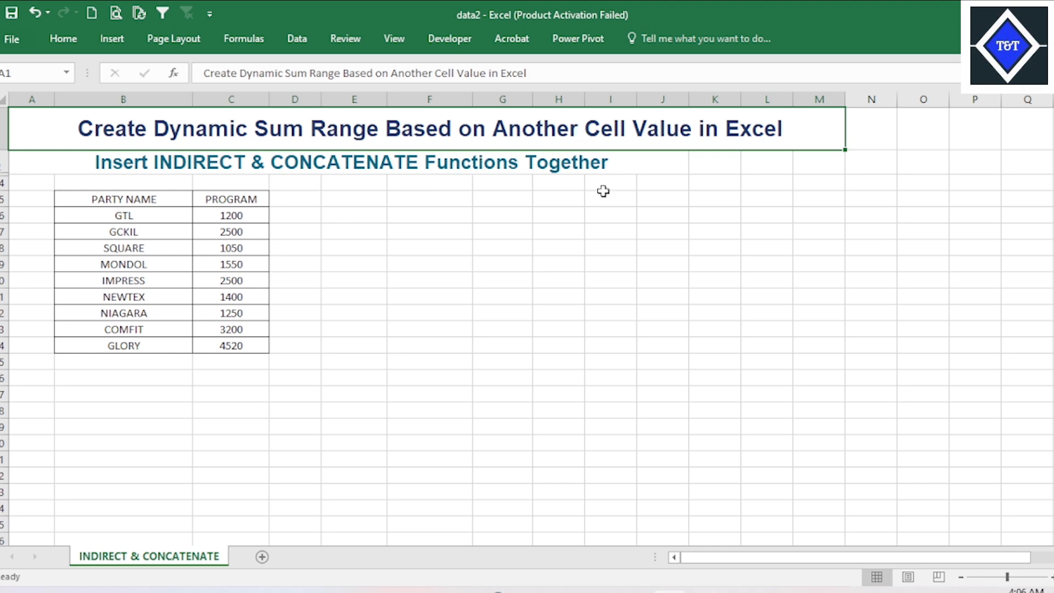
click(406, 248)
drag(240, 235, 247, 344)
click(336, 296)
click(406, 269)
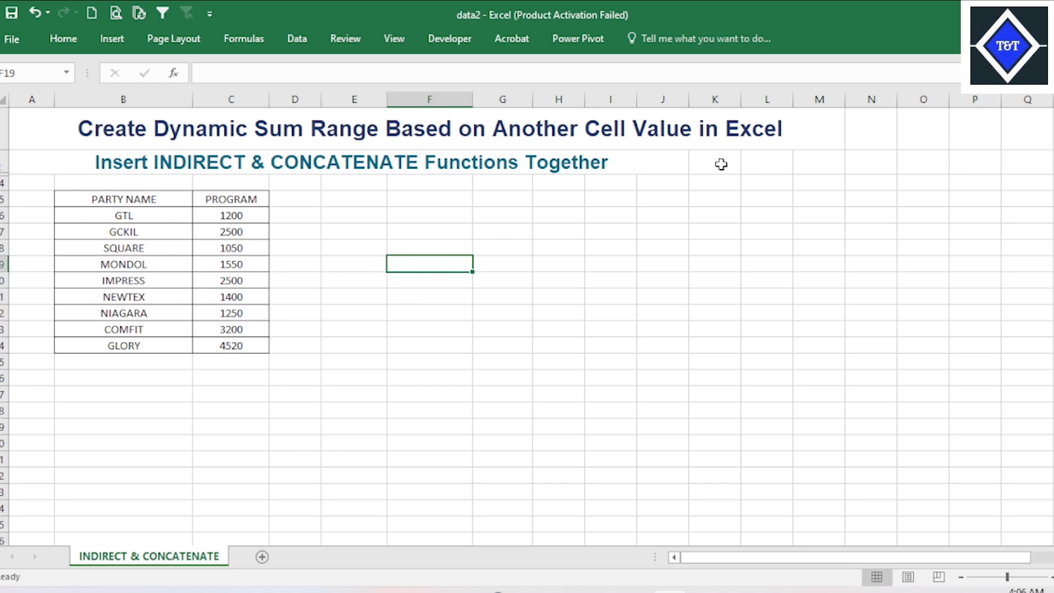
click(357, 286)
click(349, 264)
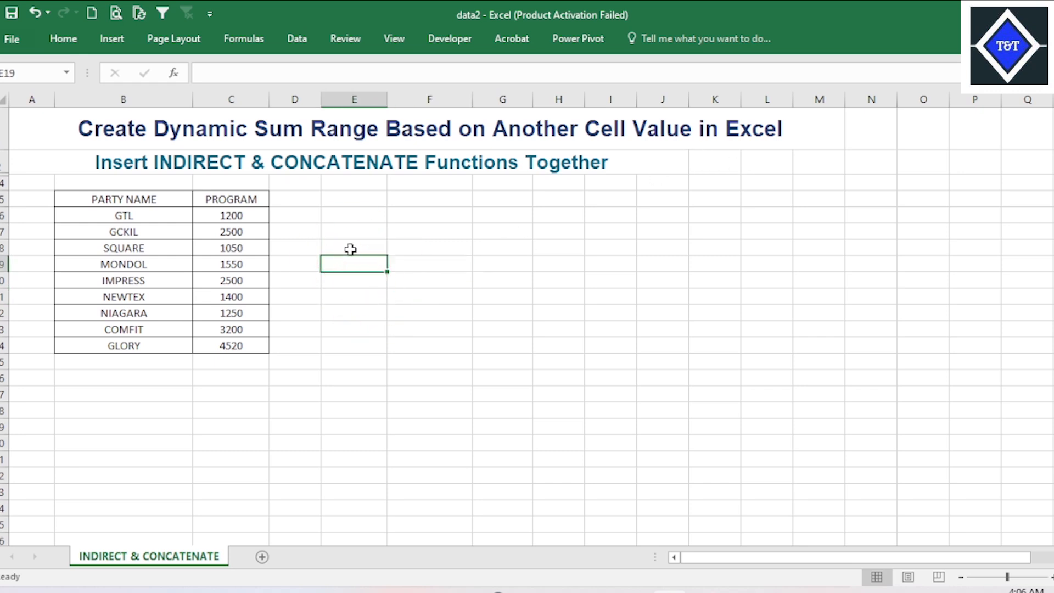
click(355, 246)
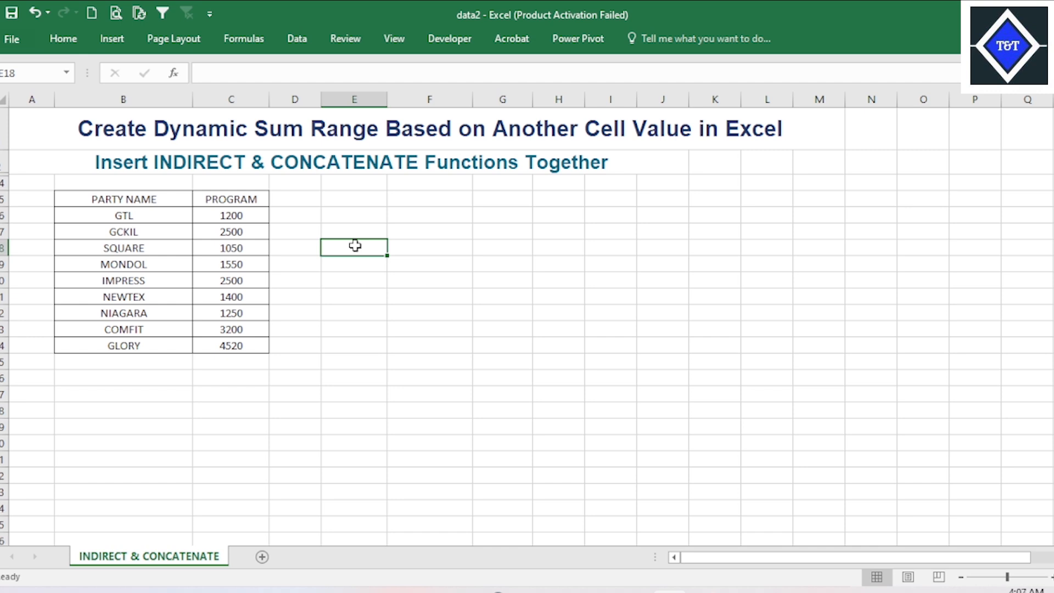
click(384, 305)
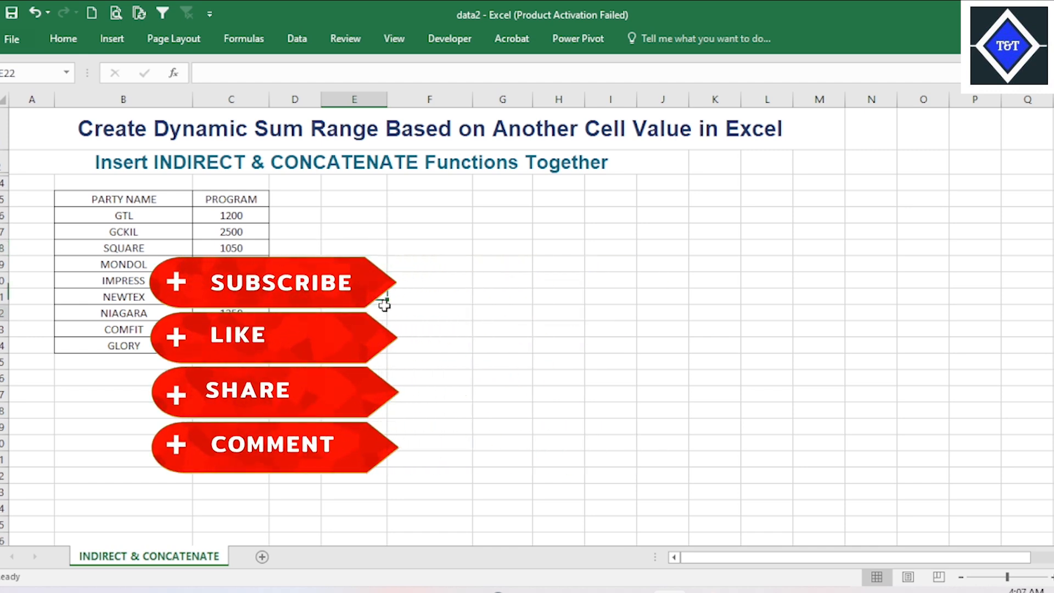
Enter =ROW(C16) in cell D16, beside the first PROGRAM value, to return its row number
click(303, 215)
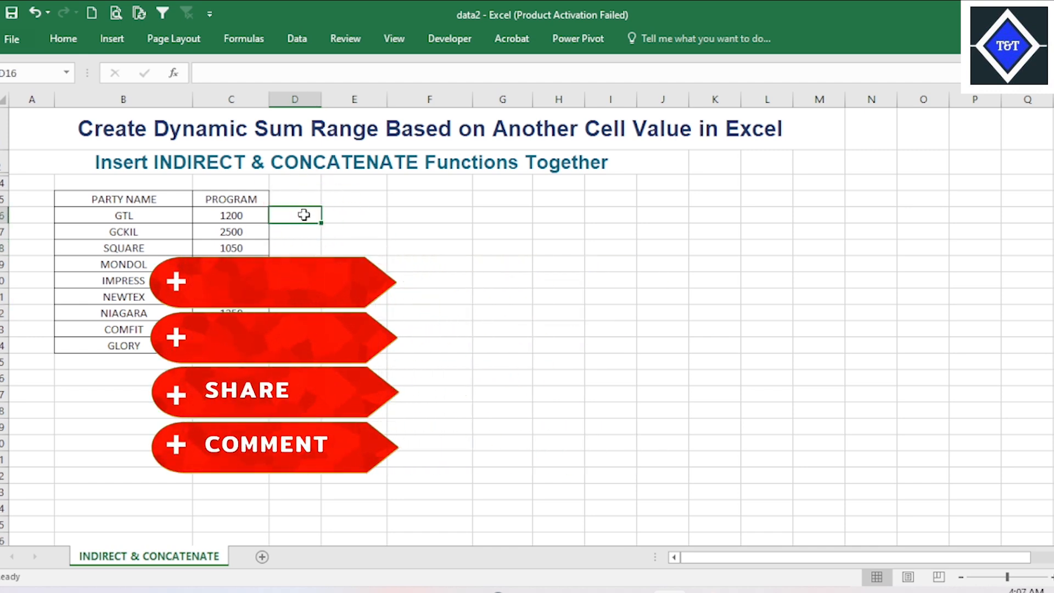
text(=RO)
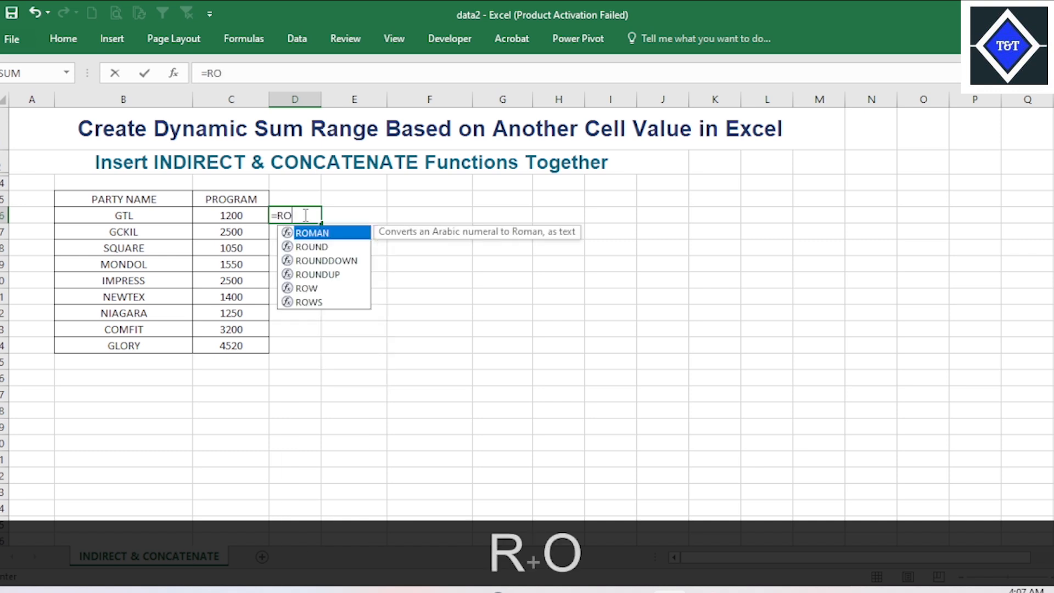
text(WQ)
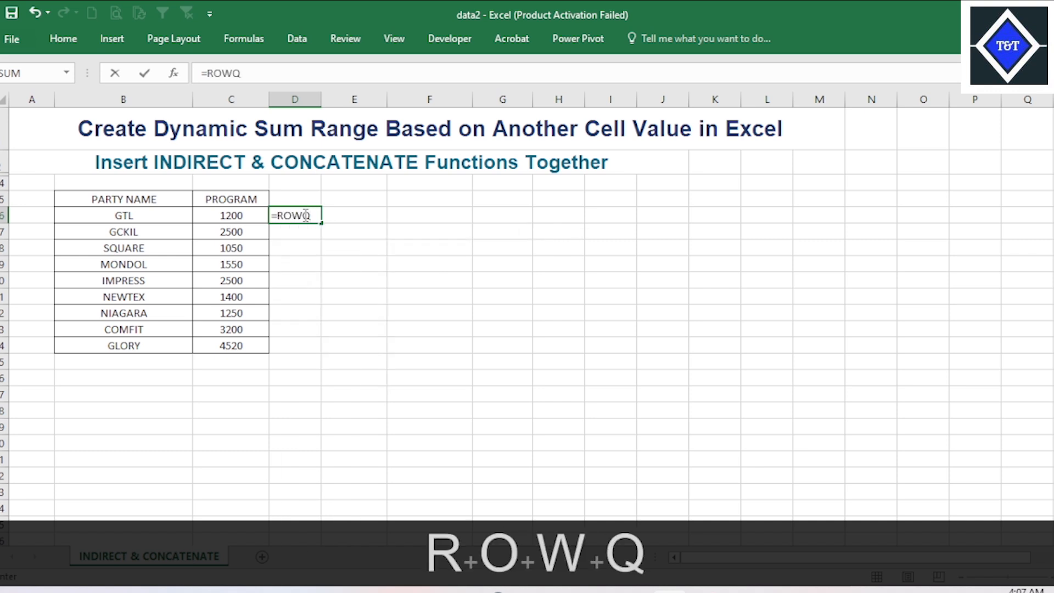
key(BackSpace)
key(Tab)
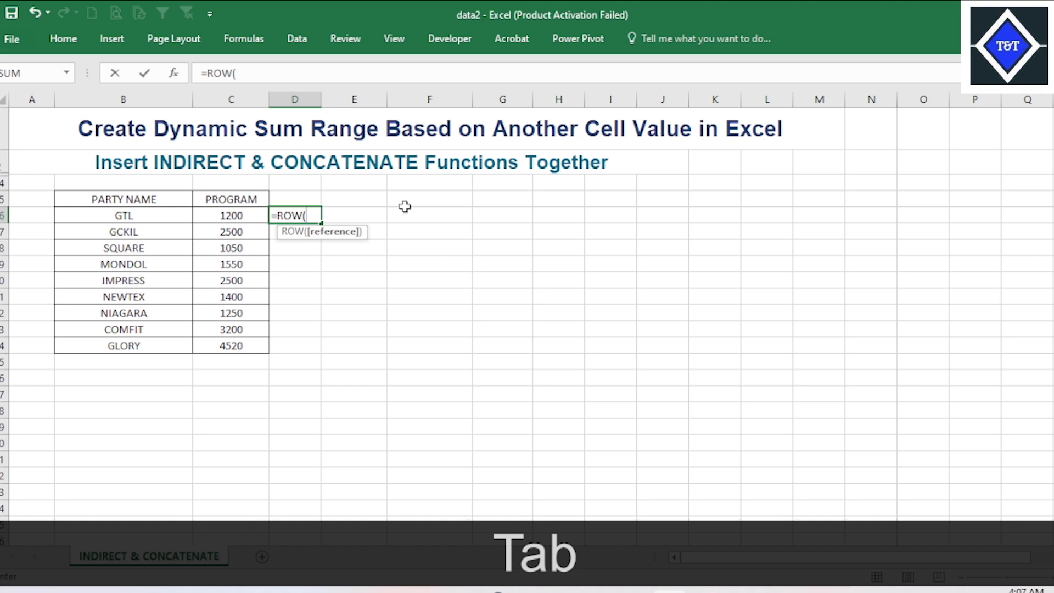
click(240, 215)
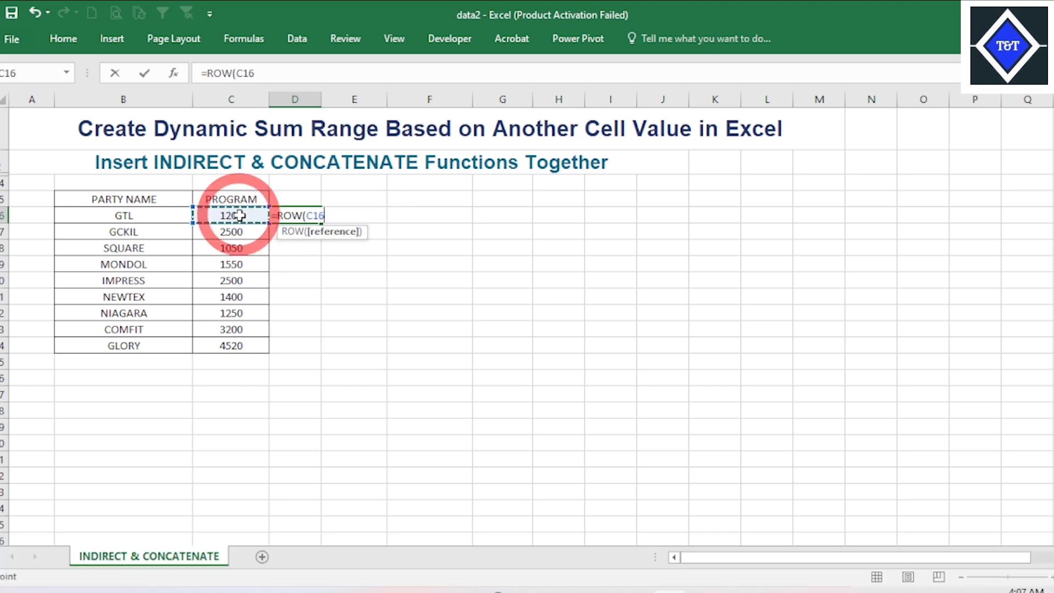
text())
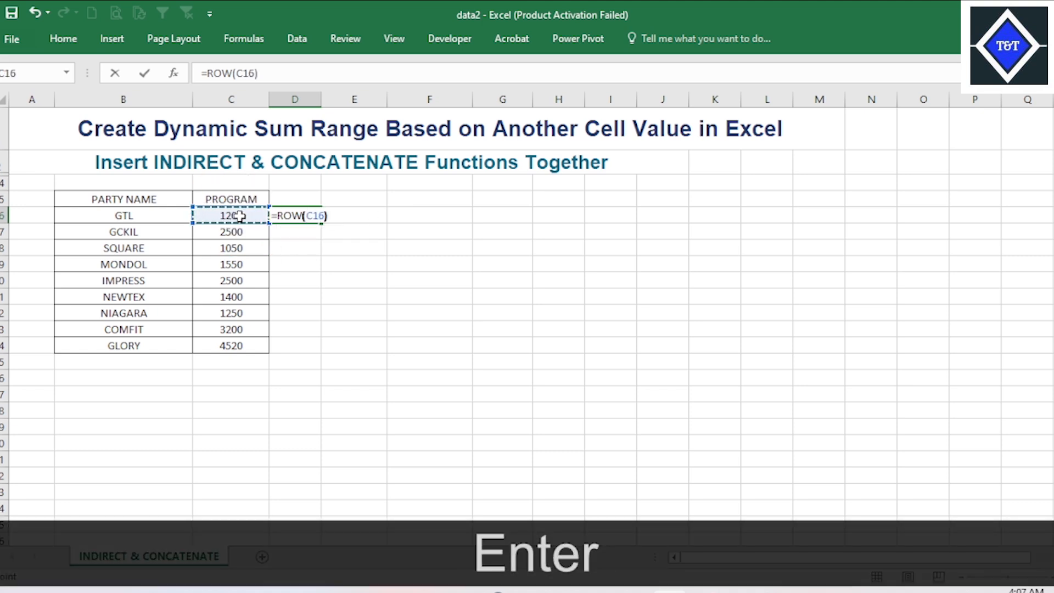
key(Return)
Fill the ROW formula from D16 down to D24, alongside all the PROGRAM values
click(316, 213)
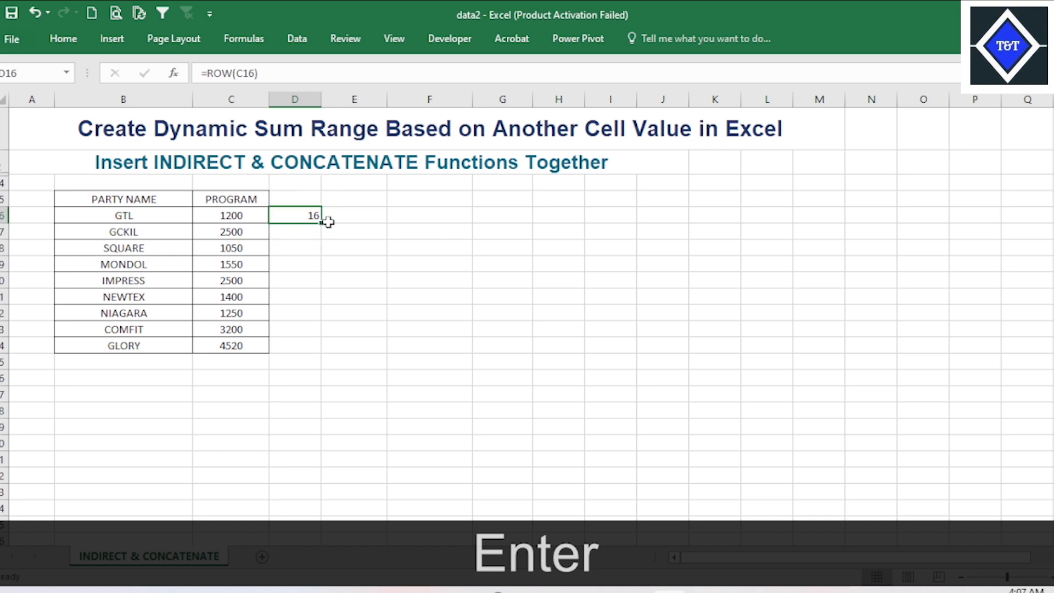
drag(321, 221, 318, 354)
click(247, 214)
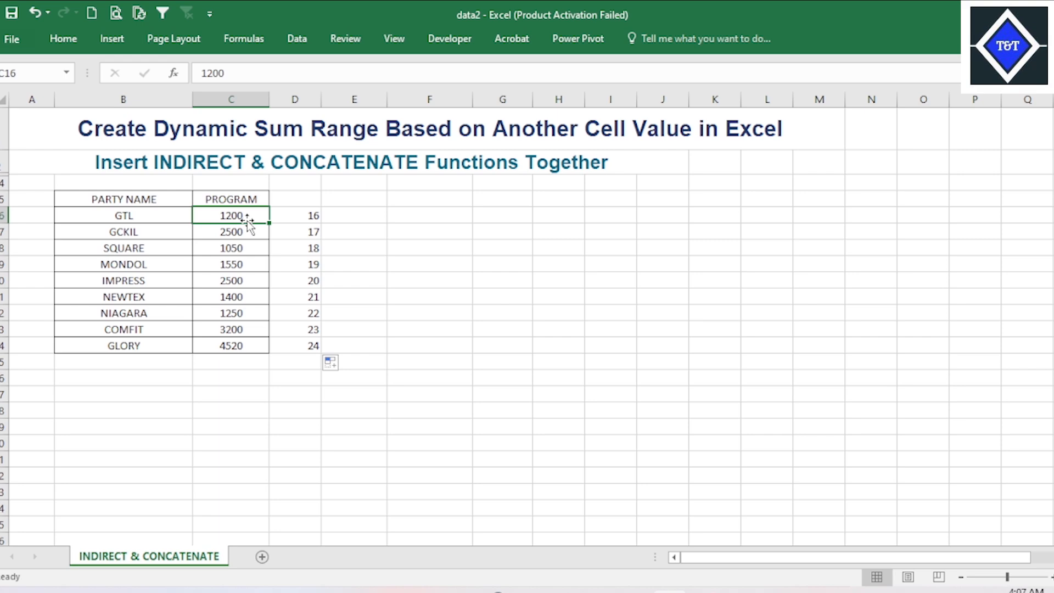
drag(248, 222, 244, 346)
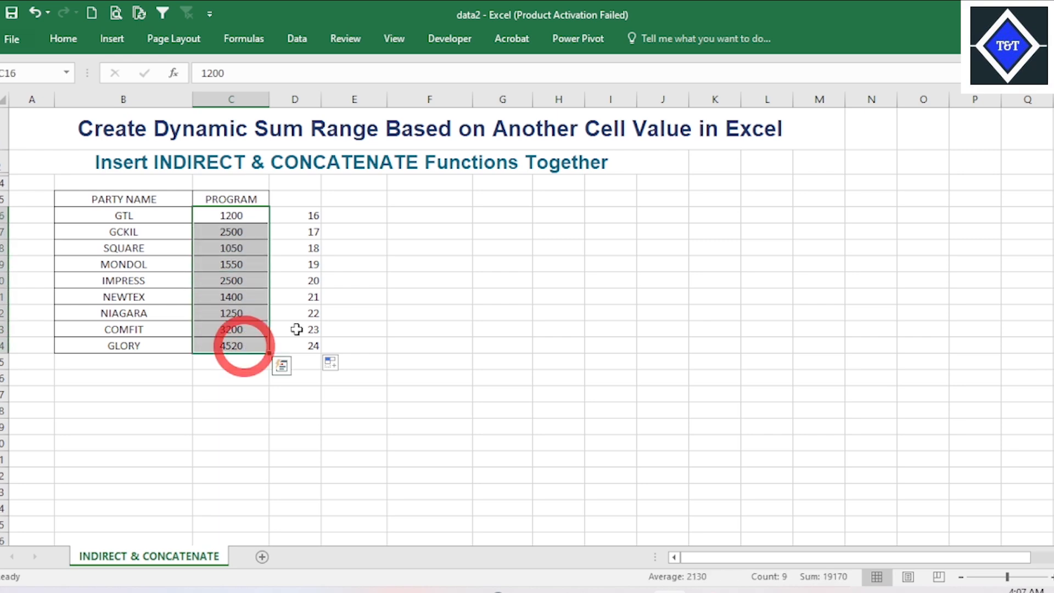
Clear the row numbers from cells D16 to D24 beside the PROGRAM column
click(378, 308)
drag(308, 215, 311, 346)
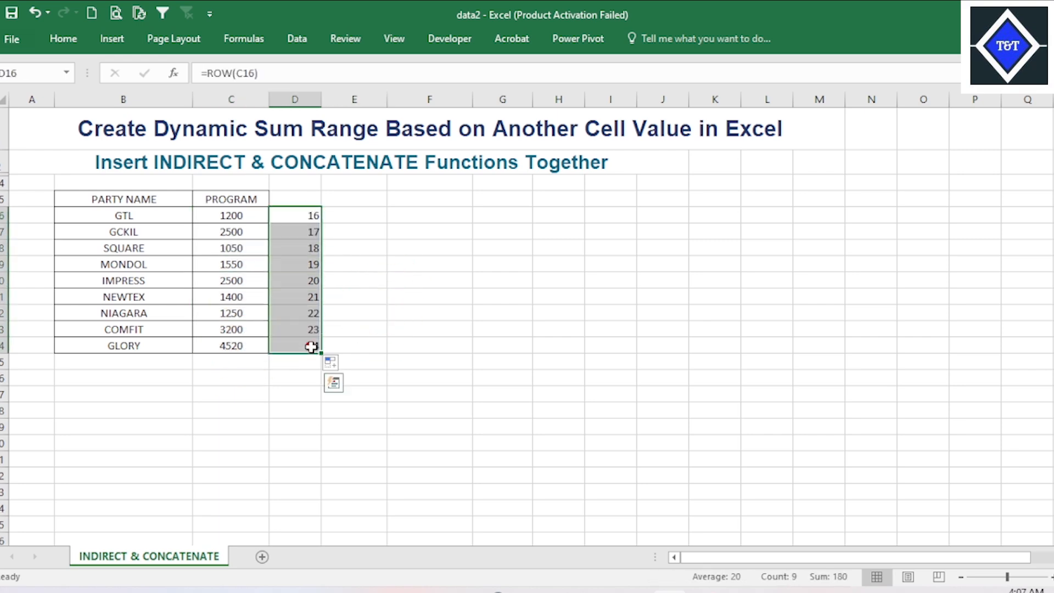
key(Delete)
click(410, 301)
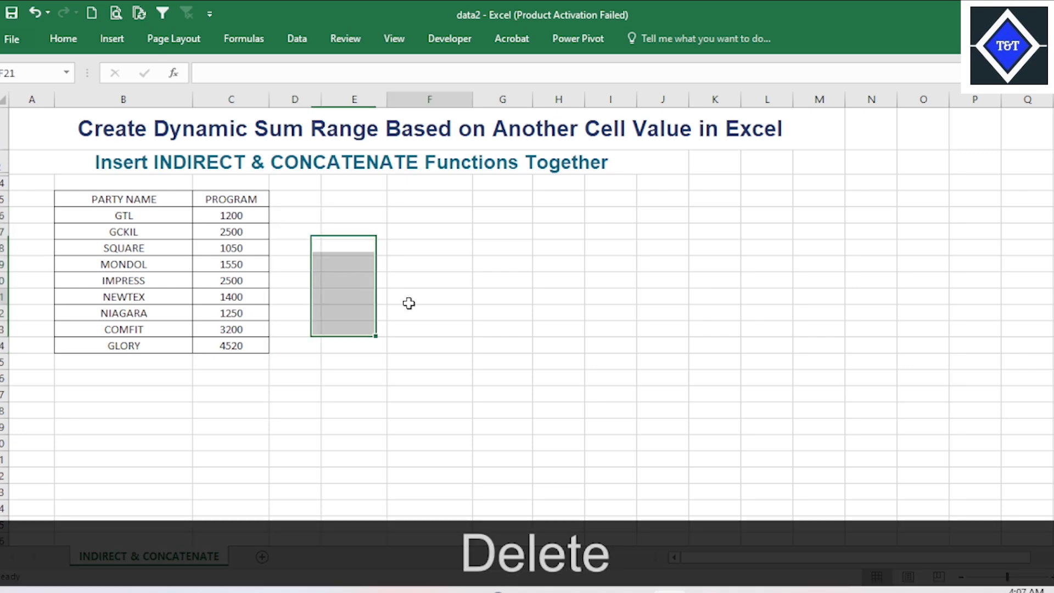
Enter the label ROW in cell E18 and the label SUM in cell E19
click(378, 250)
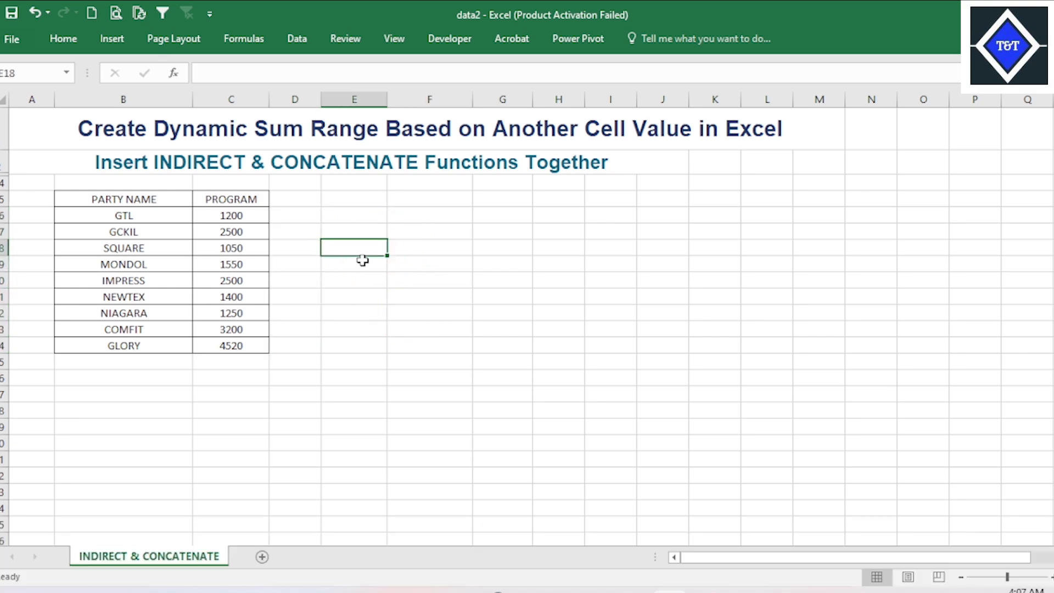
text(ROQW)
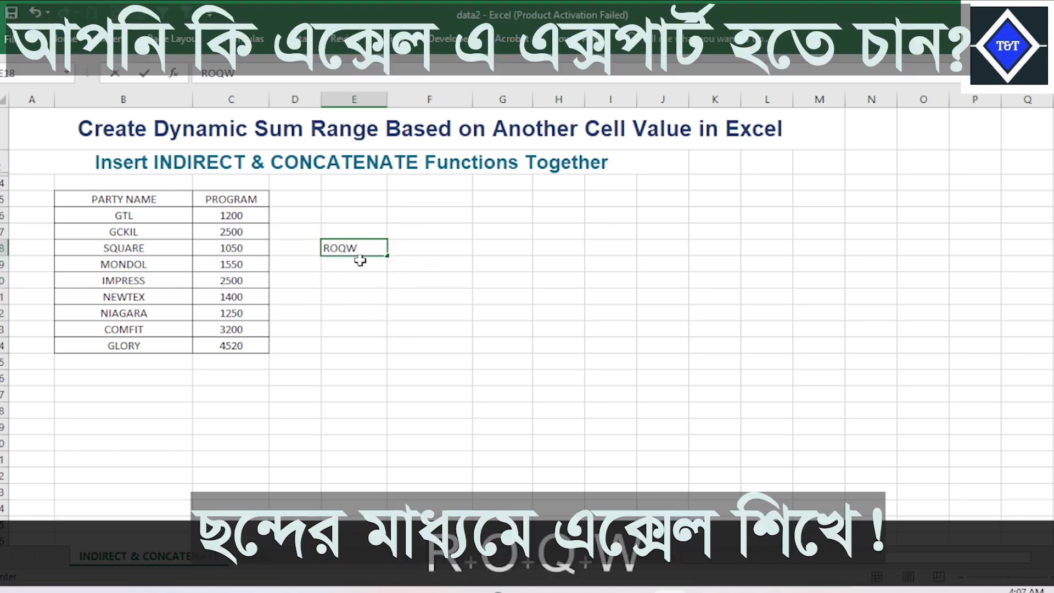
click(348, 247)
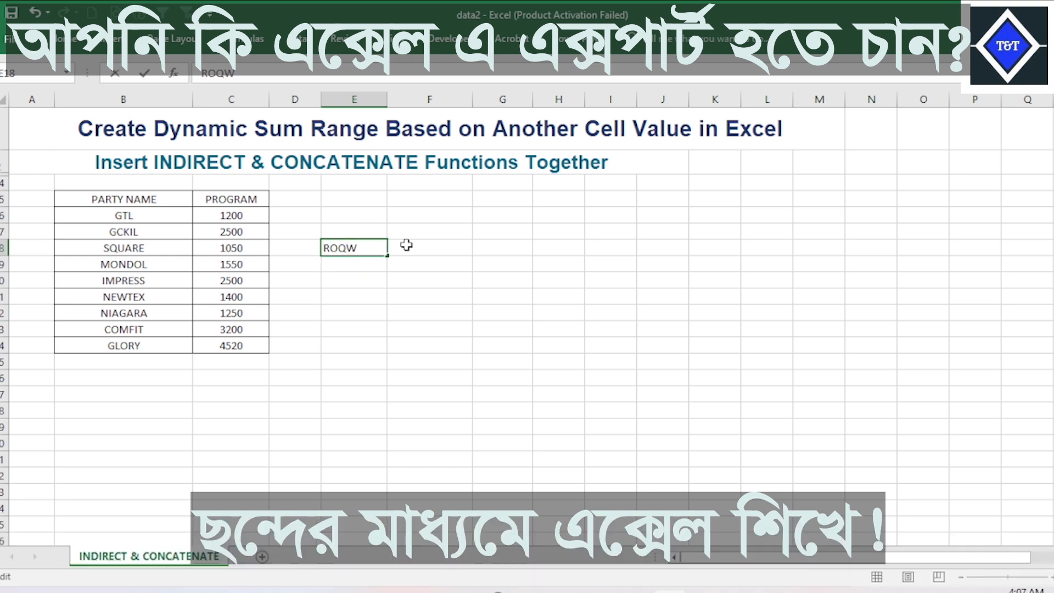
key(BackSpace)
click(408, 245)
click(348, 285)
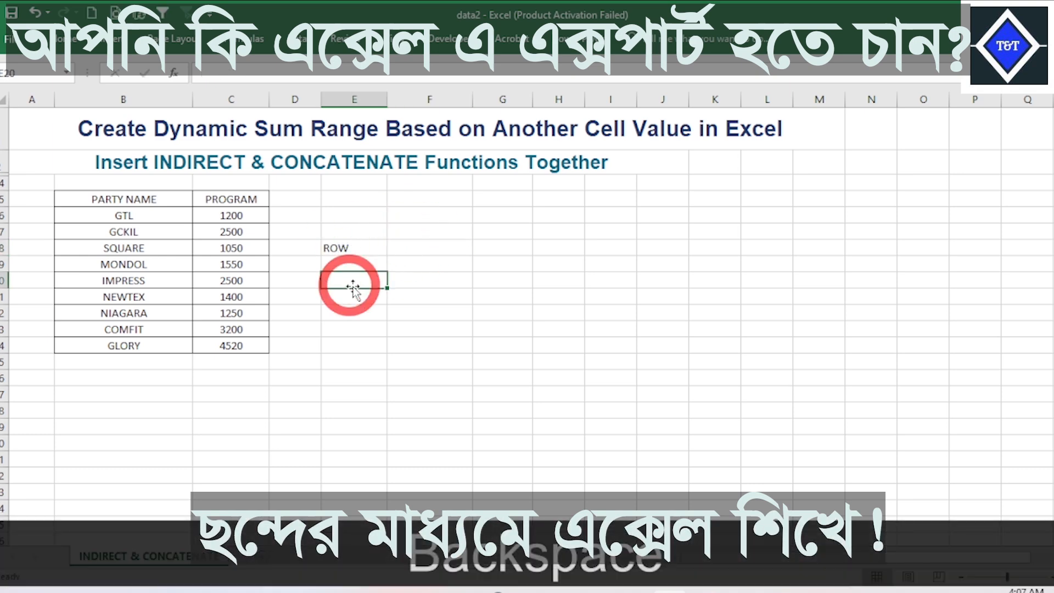
click(363, 266)
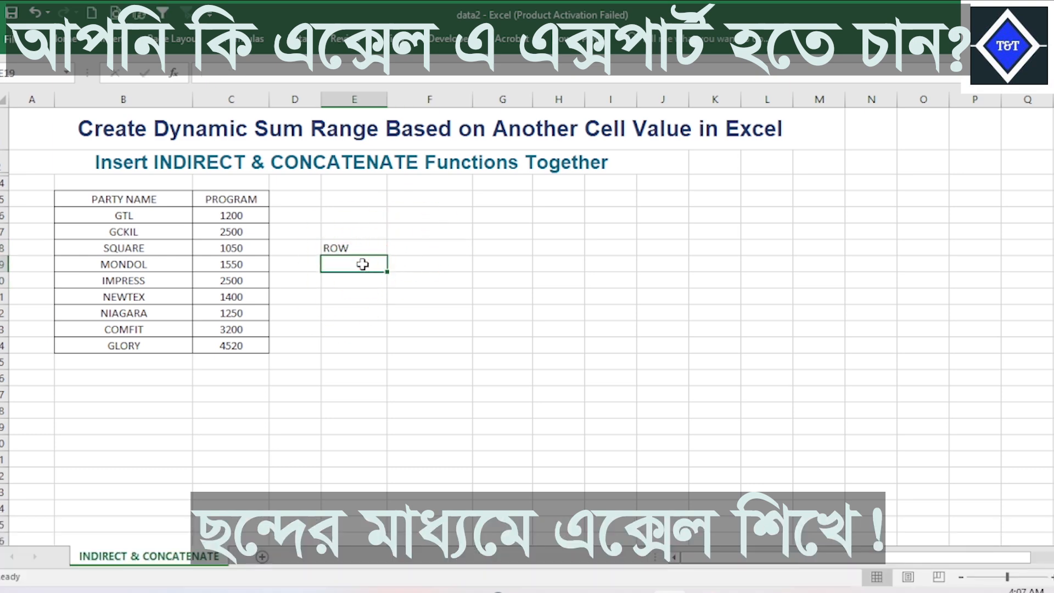
text(SUM)
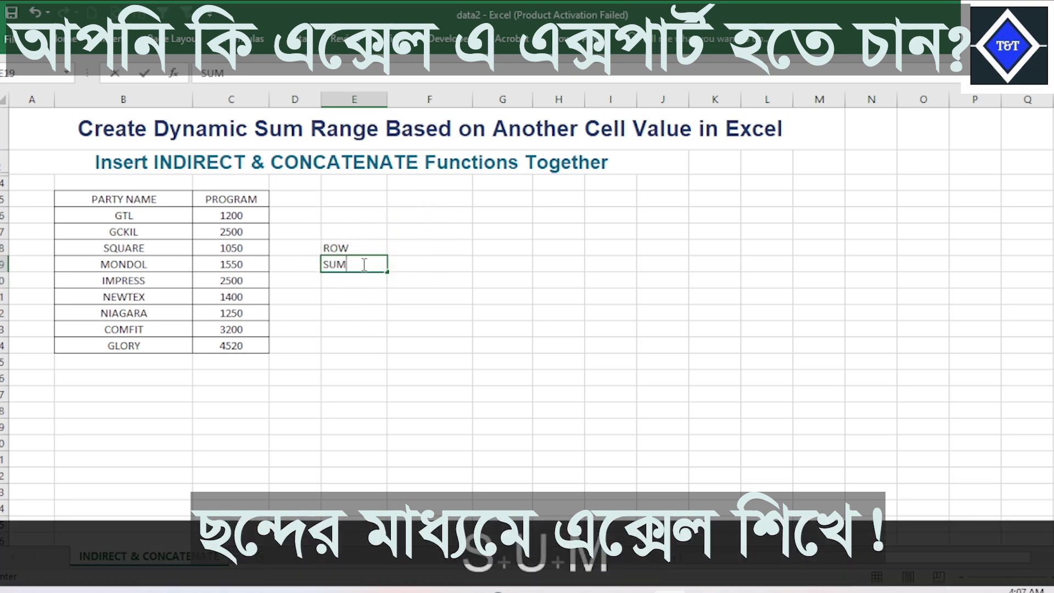
click(439, 252)
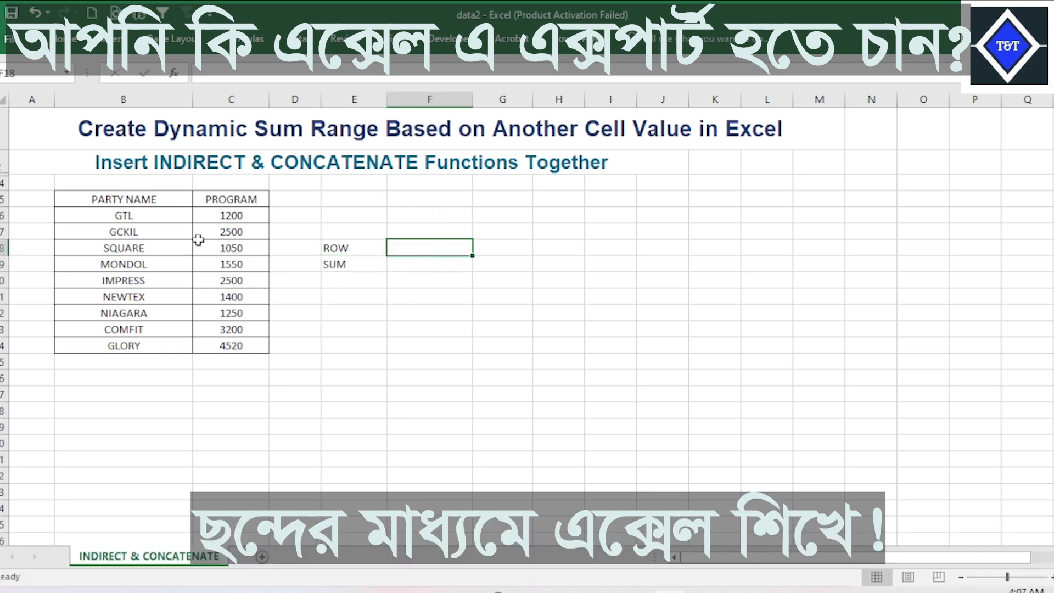
Enter 20 in cell F18 as the row number of the IMPRESS entry
drag(229, 216, 247, 304)
click(2, 280)
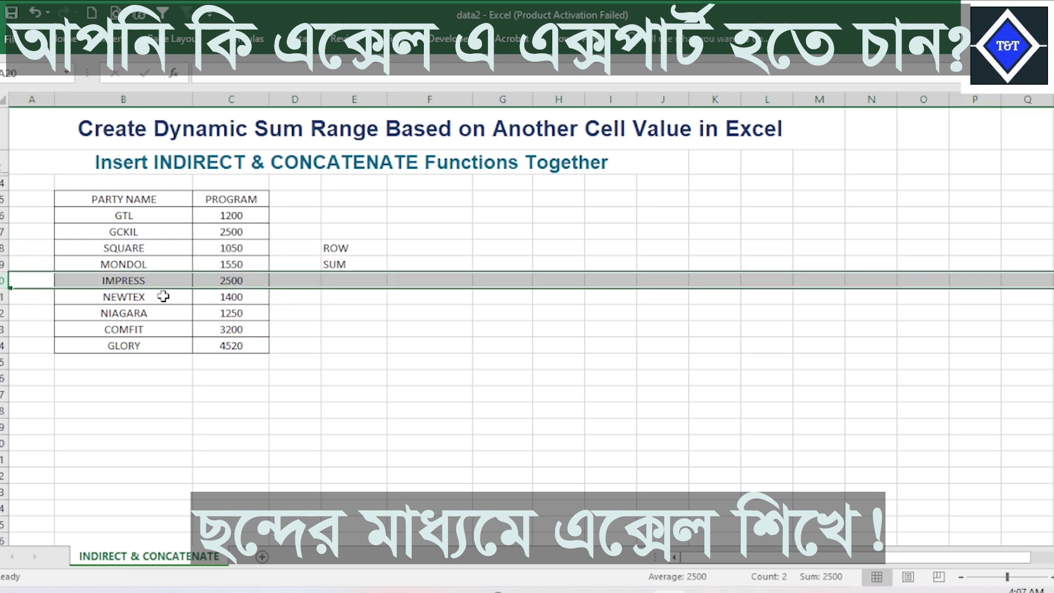
click(238, 279)
click(432, 249)
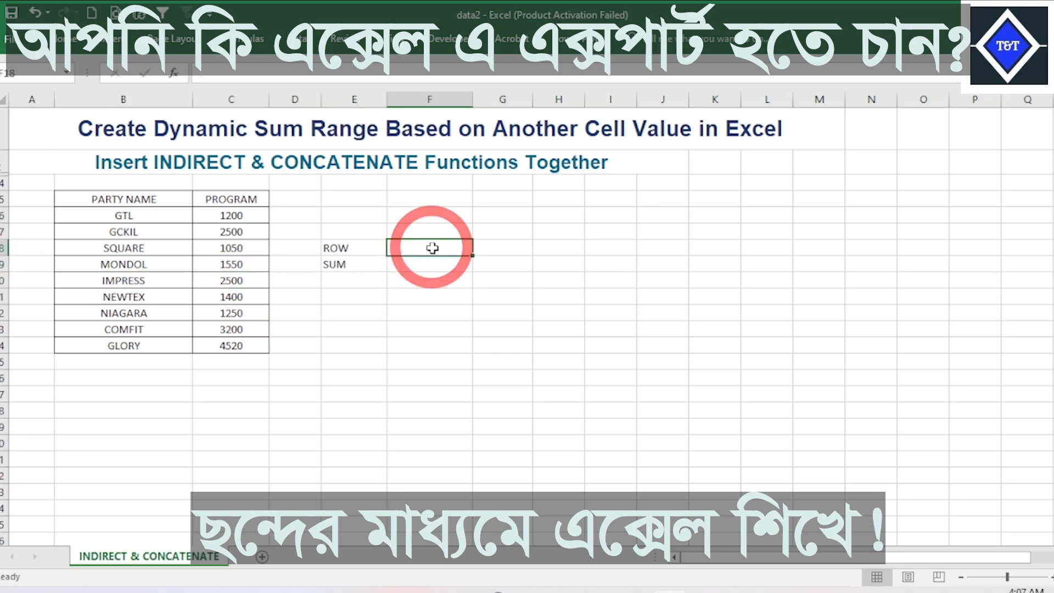
text(20)
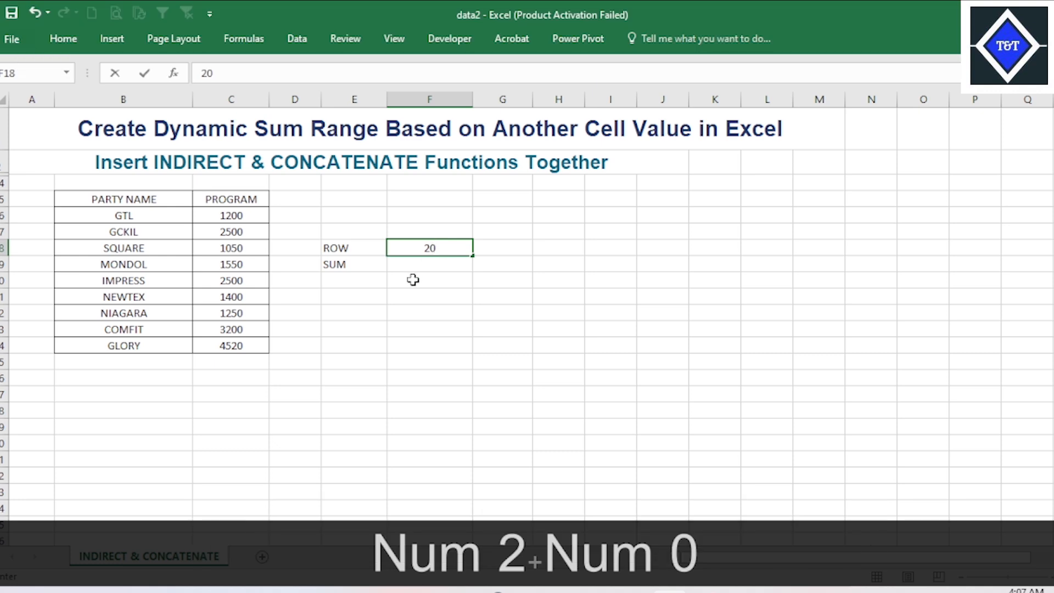
click(433, 266)
text(-----------------------------------)
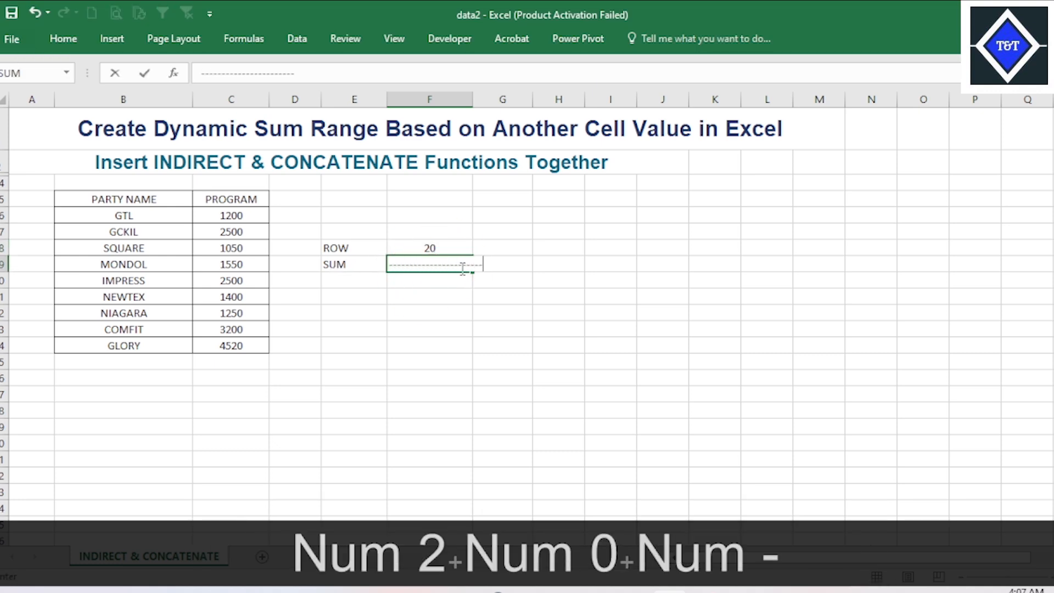
text(------ -)
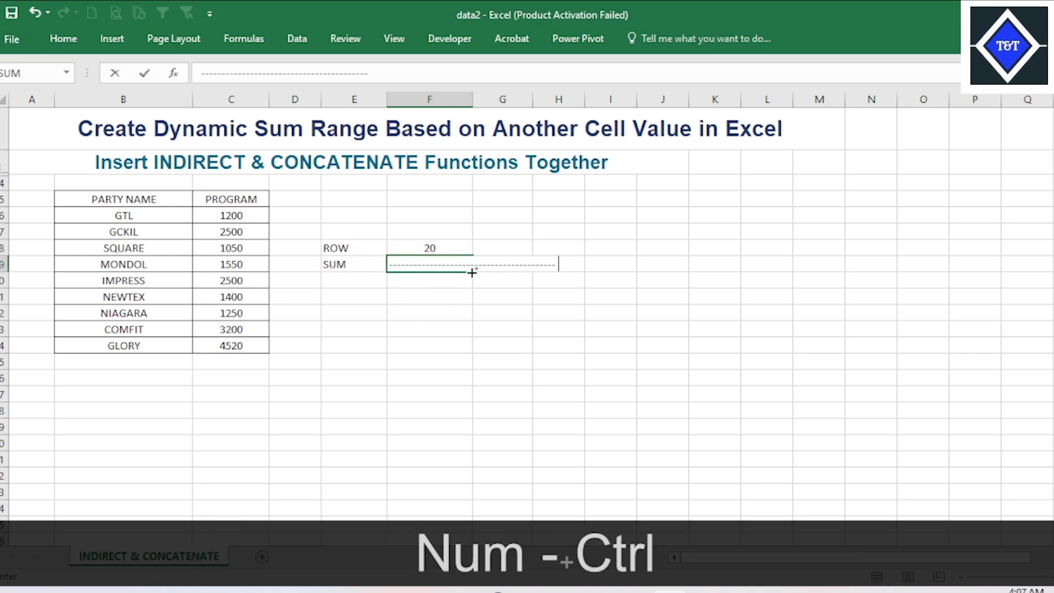
key(ctrl+z)
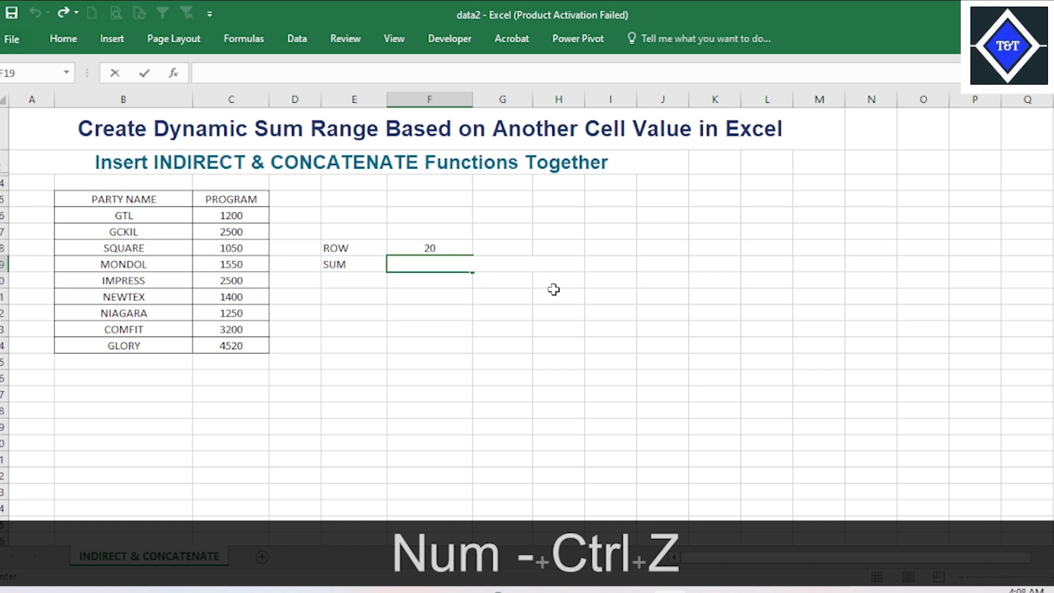
key(Return)
click(475, 340)
click(433, 264)
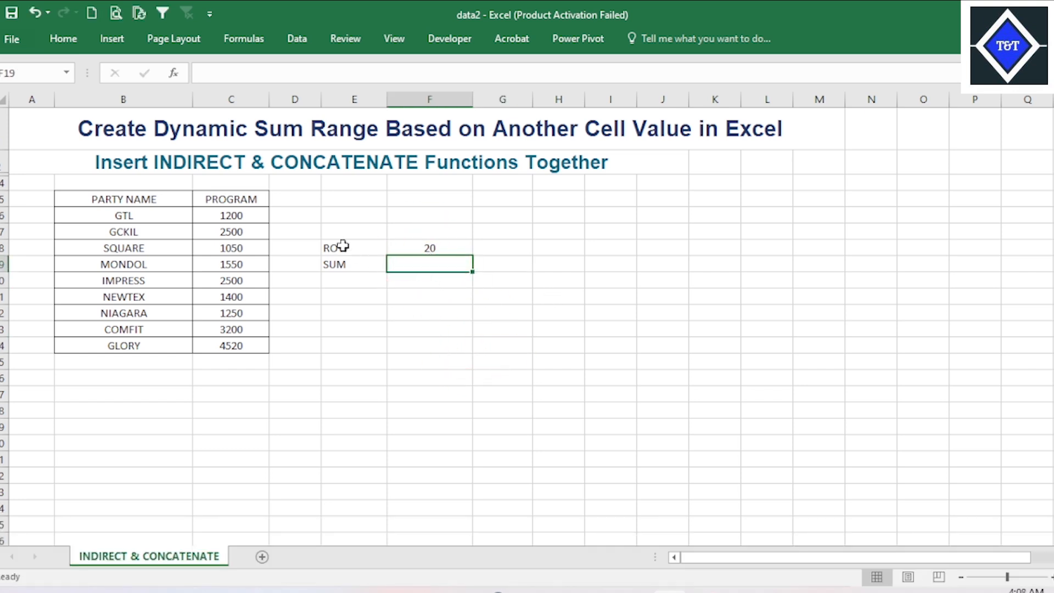
Review the ROW input in F18, the empty SUM cell F19 and the PROGRAM values in C16:C20 that the sum should cover
click(341, 245)
click(410, 242)
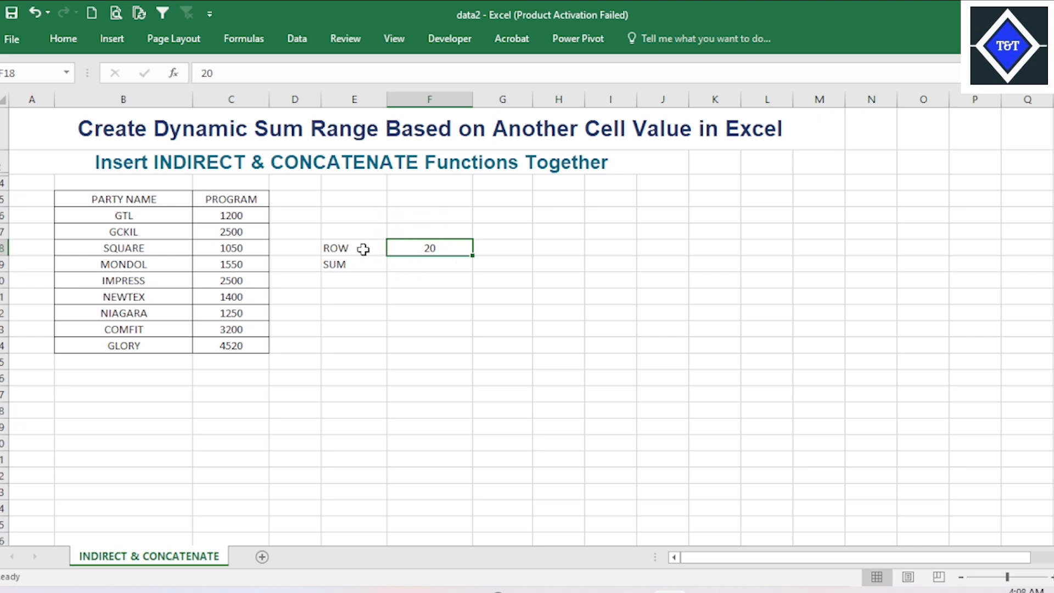
click(365, 168)
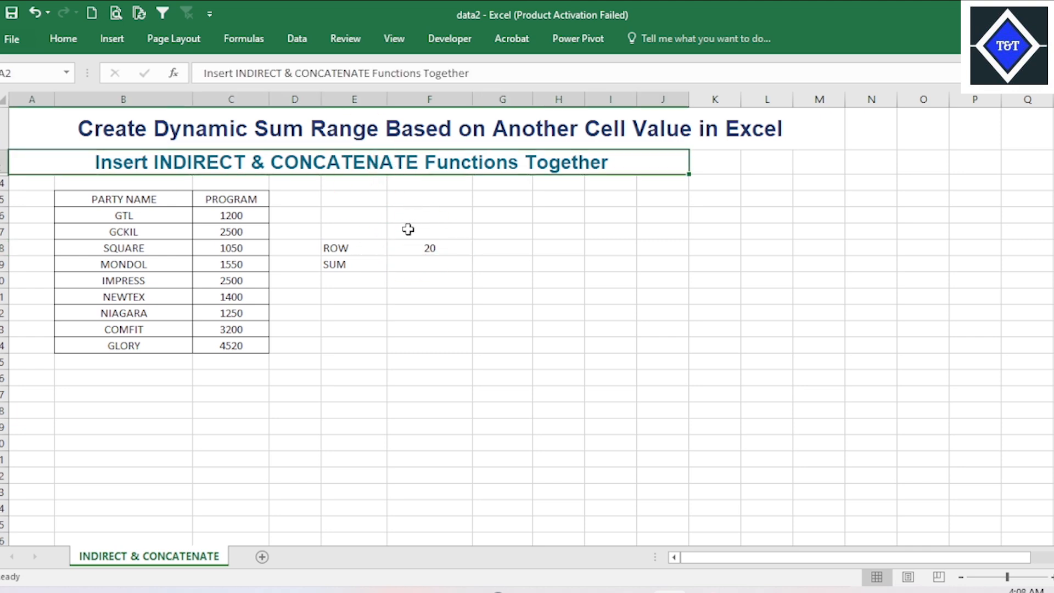
click(429, 250)
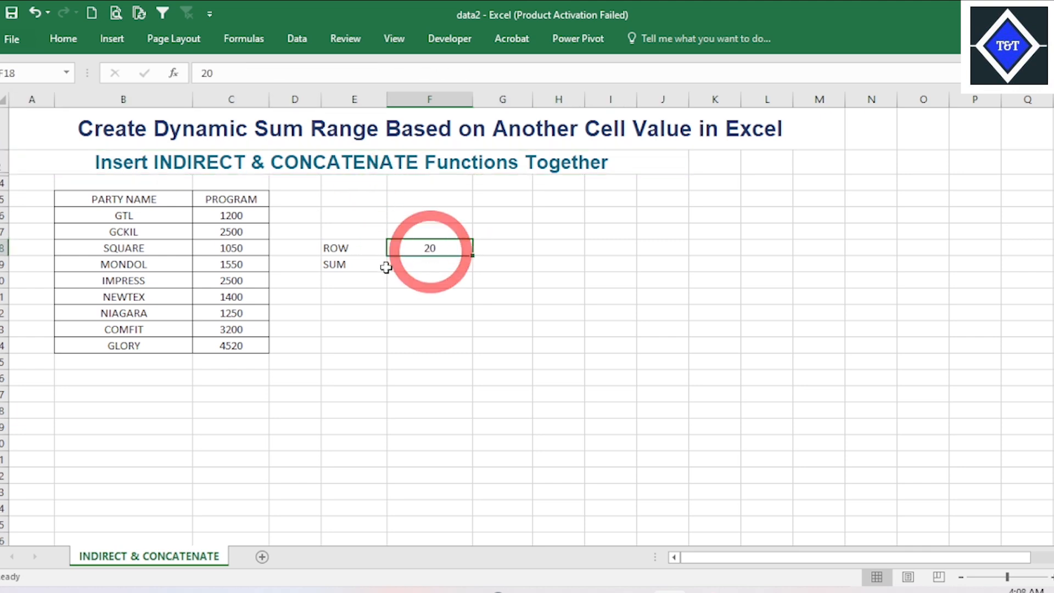
click(349, 277)
click(328, 244)
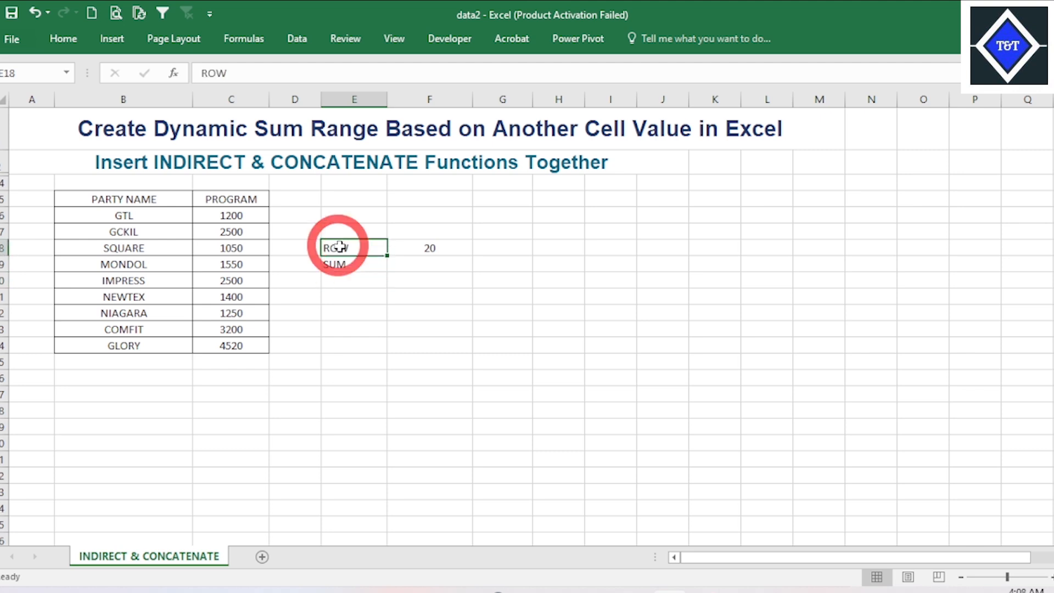
click(174, 162)
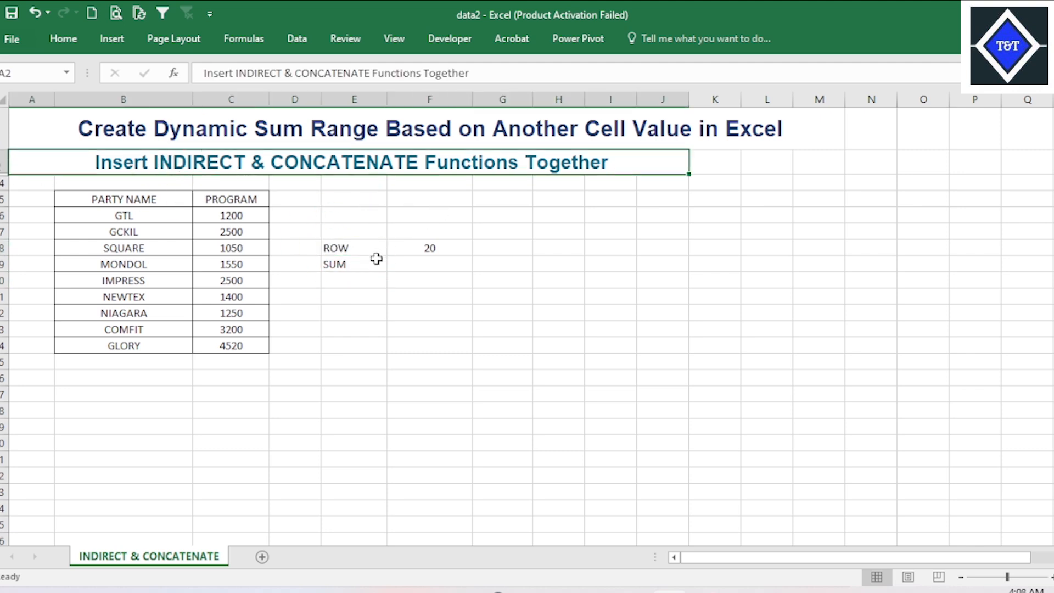
click(400, 262)
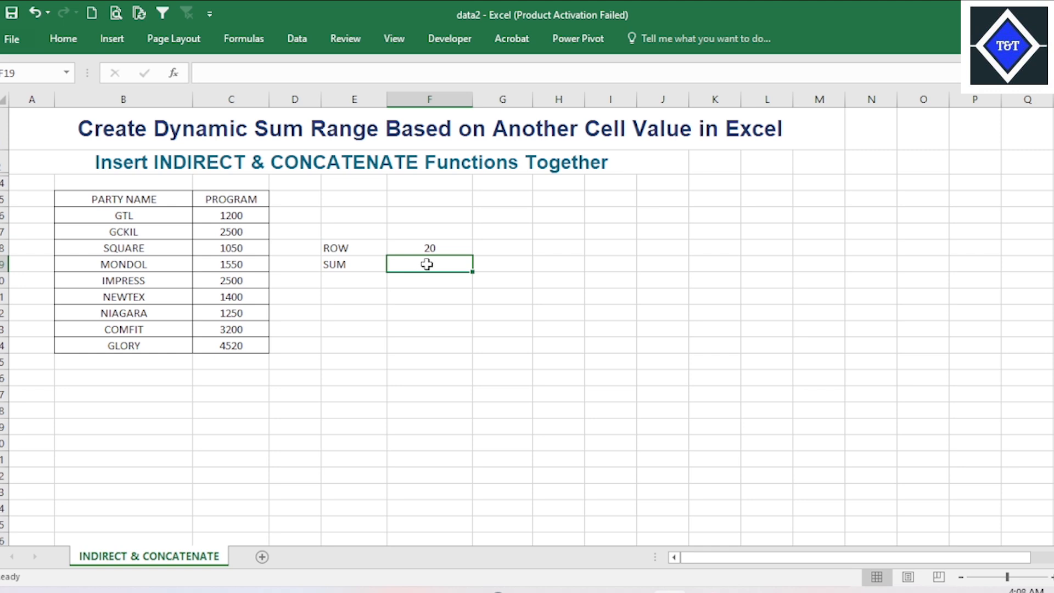
click(238, 280)
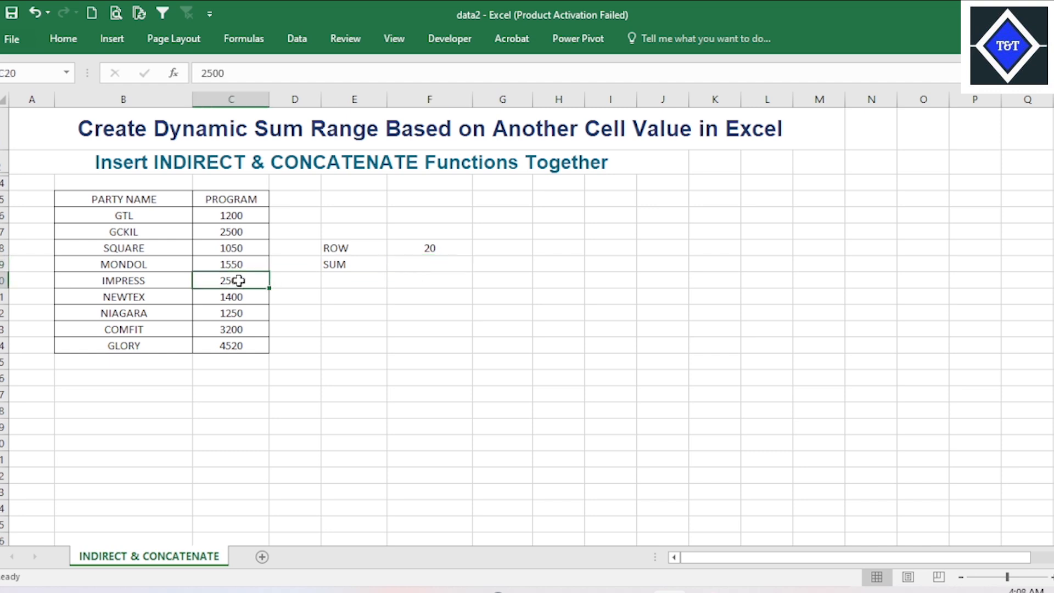
drag(238, 281, 233, 215)
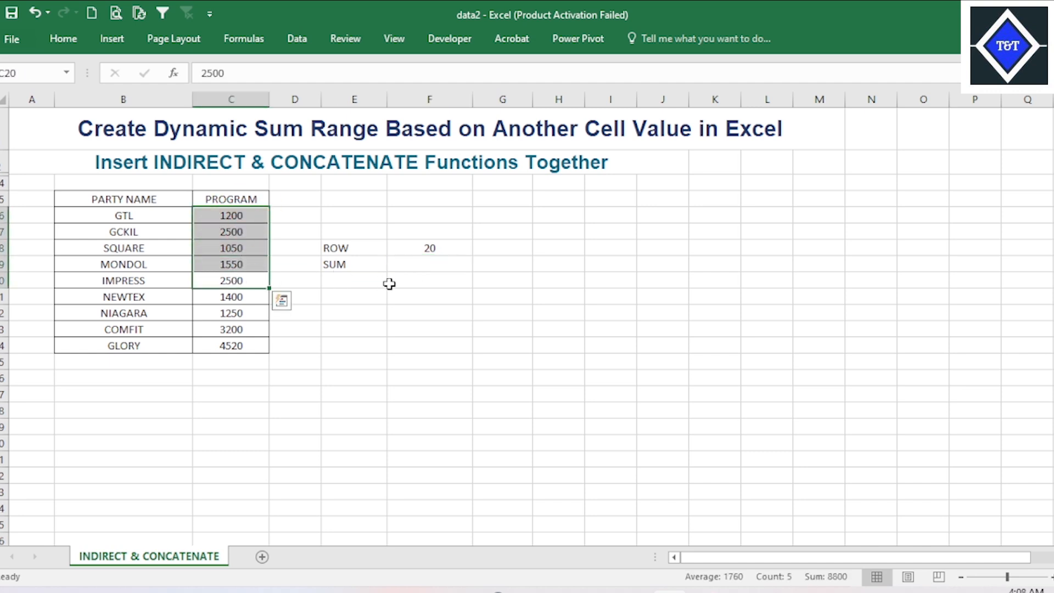
Begin the dynamic sum formula in cell F19 with =SUM(C16:INDIRECT(
click(426, 268)
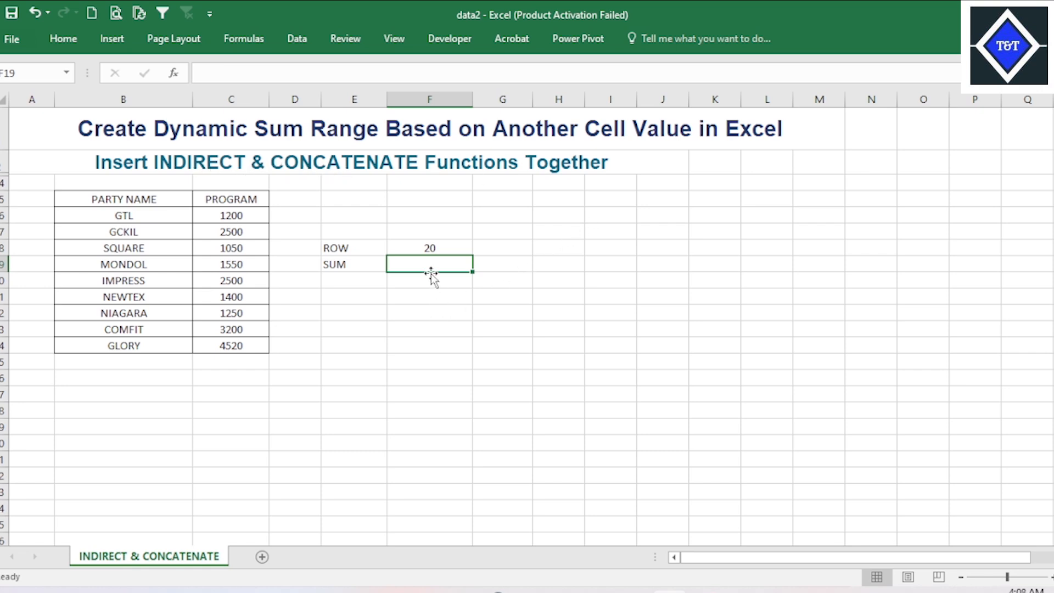
text(=)
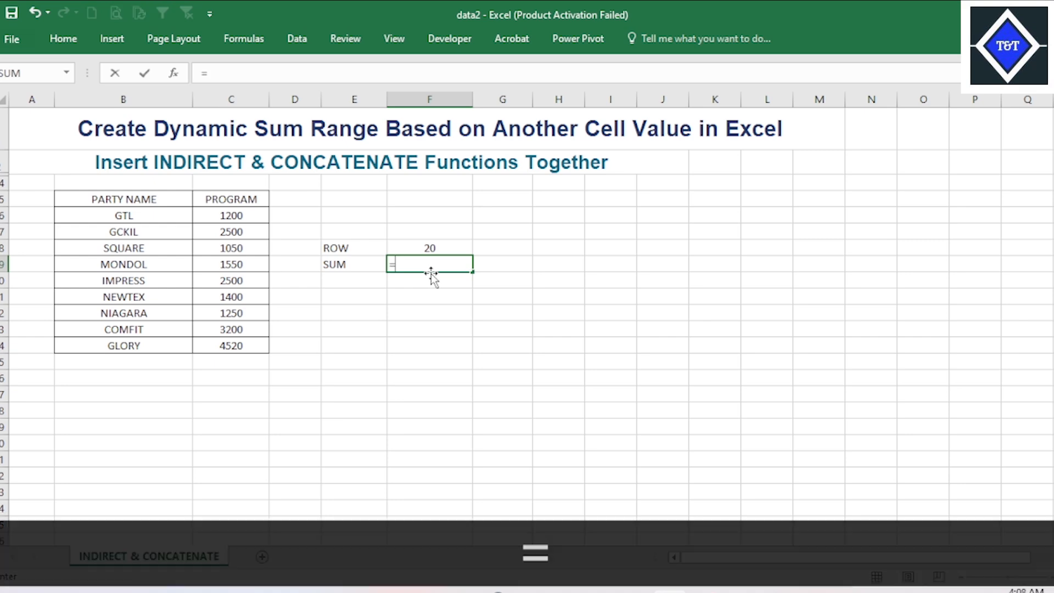
text(SUM)
key(Tab)
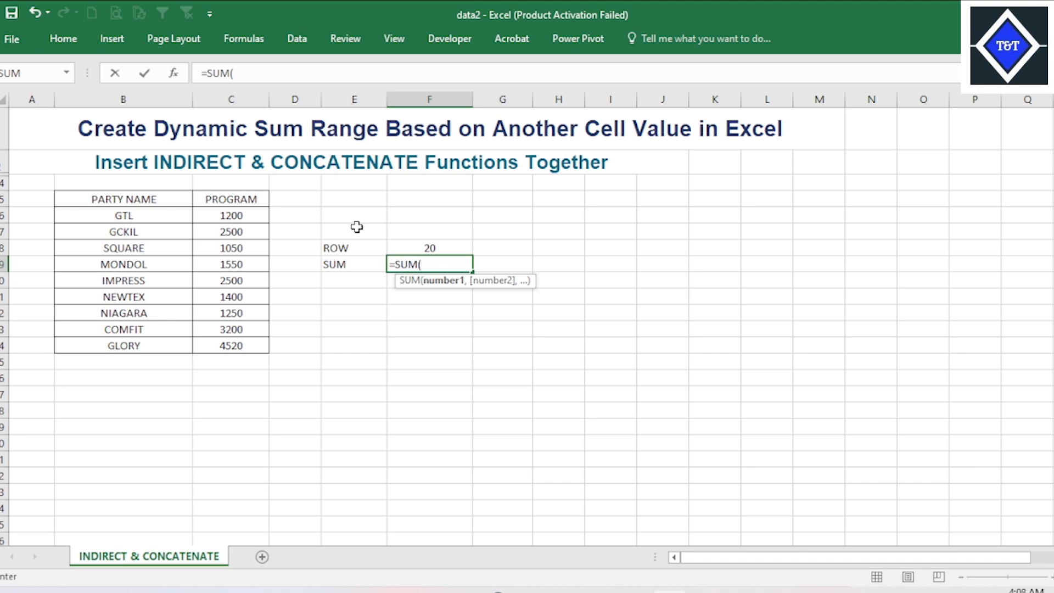
text(C)
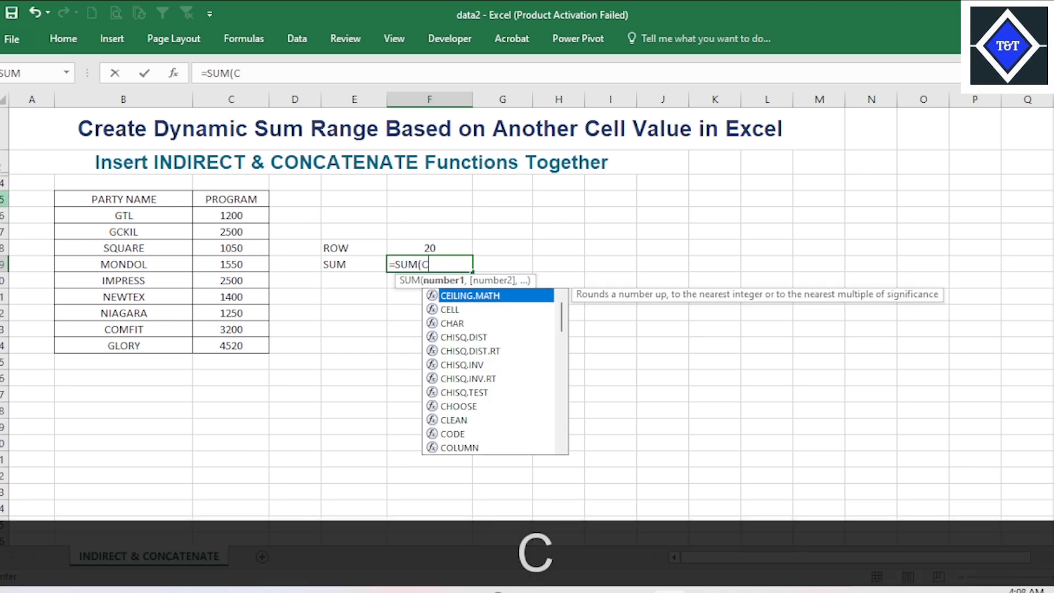
text(16)
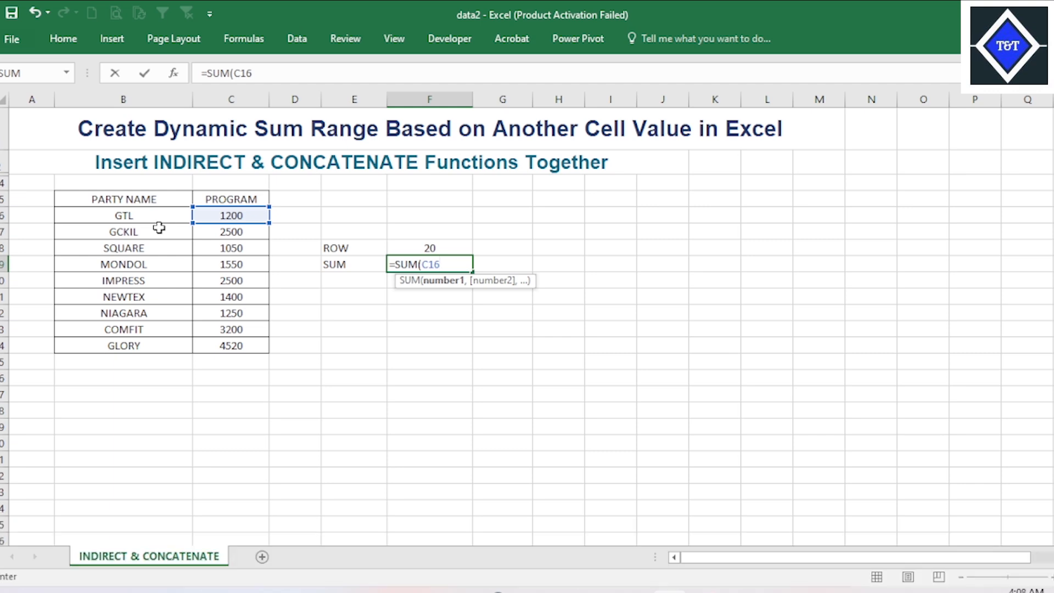
text(:)
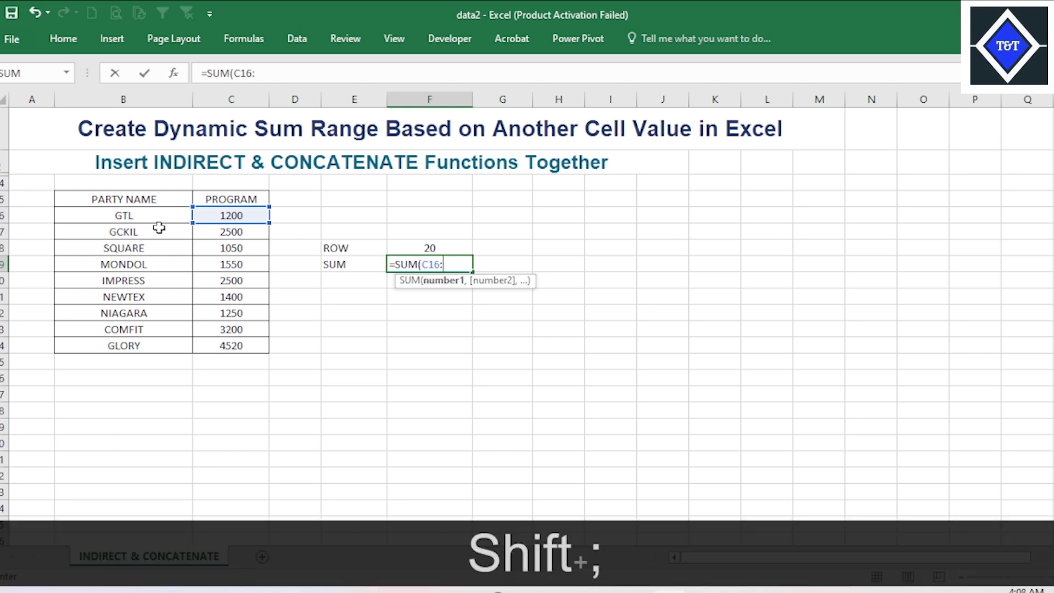
text(IN)
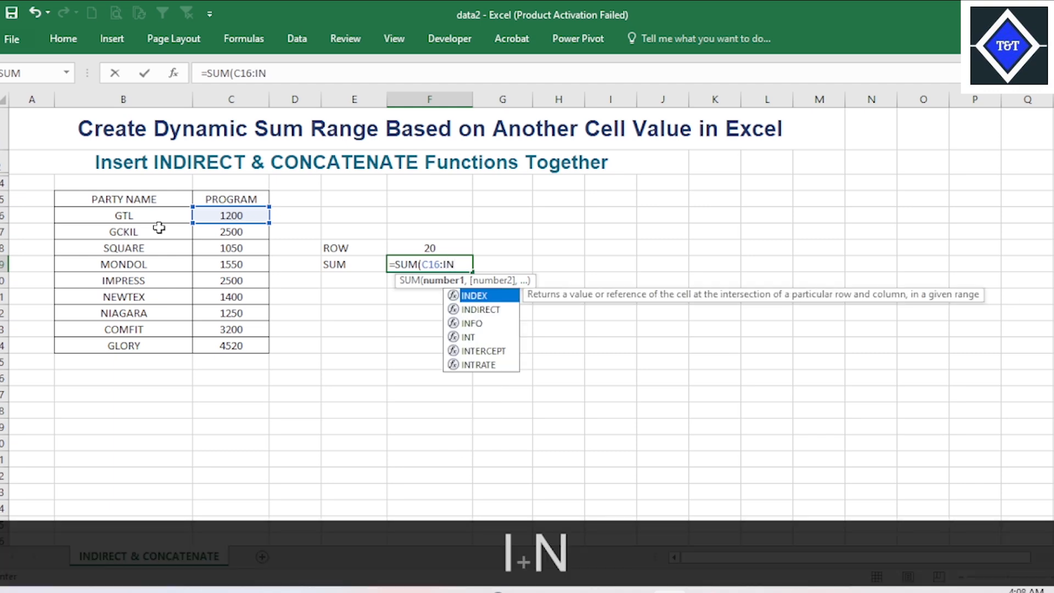
key(Down)
key(Tab)
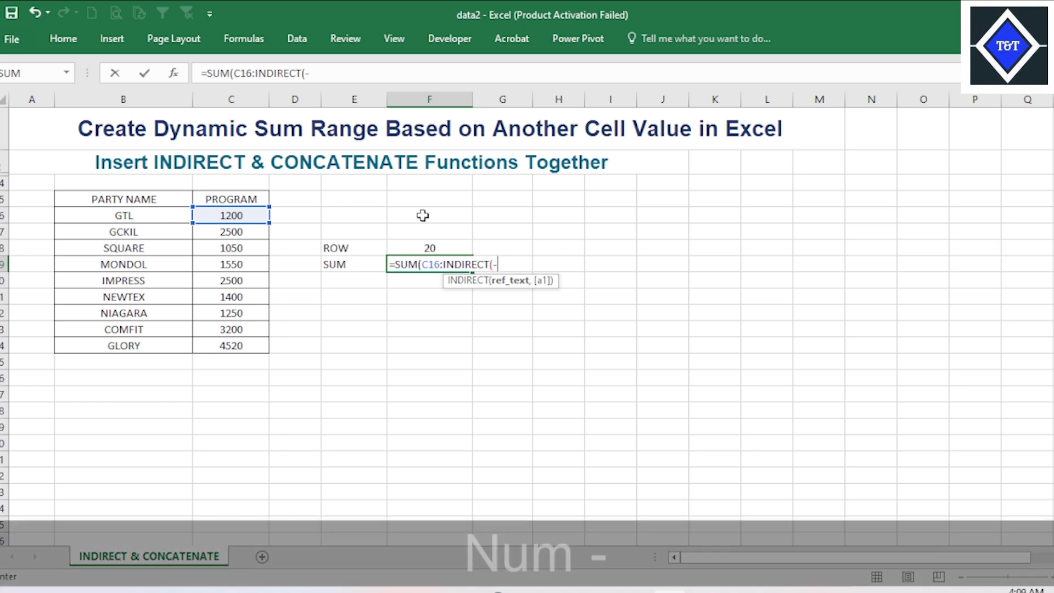
text(-------------------------------------------------------------------------------)
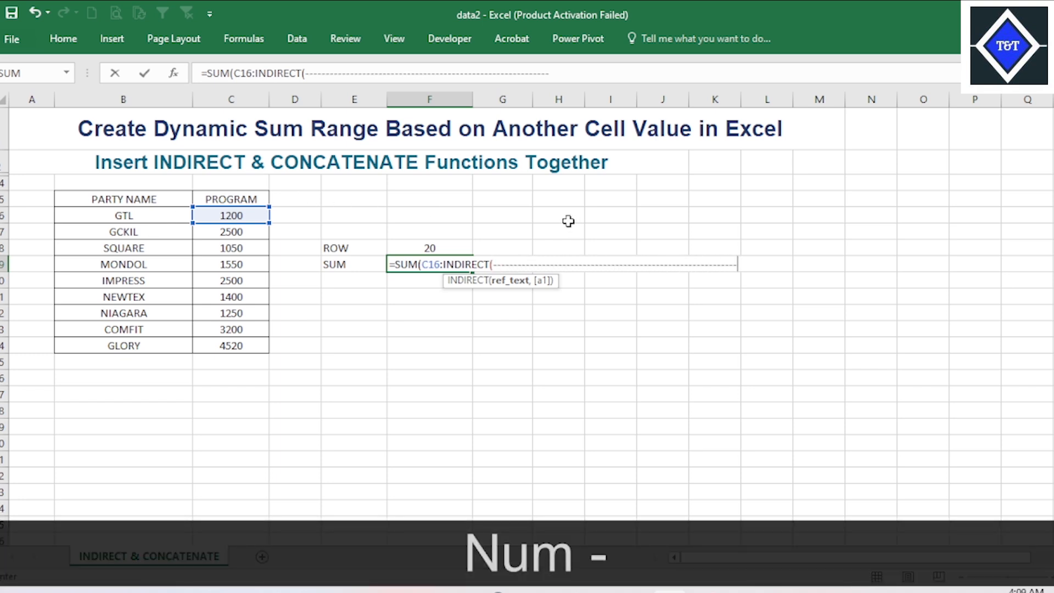
text( --------------------------------------)
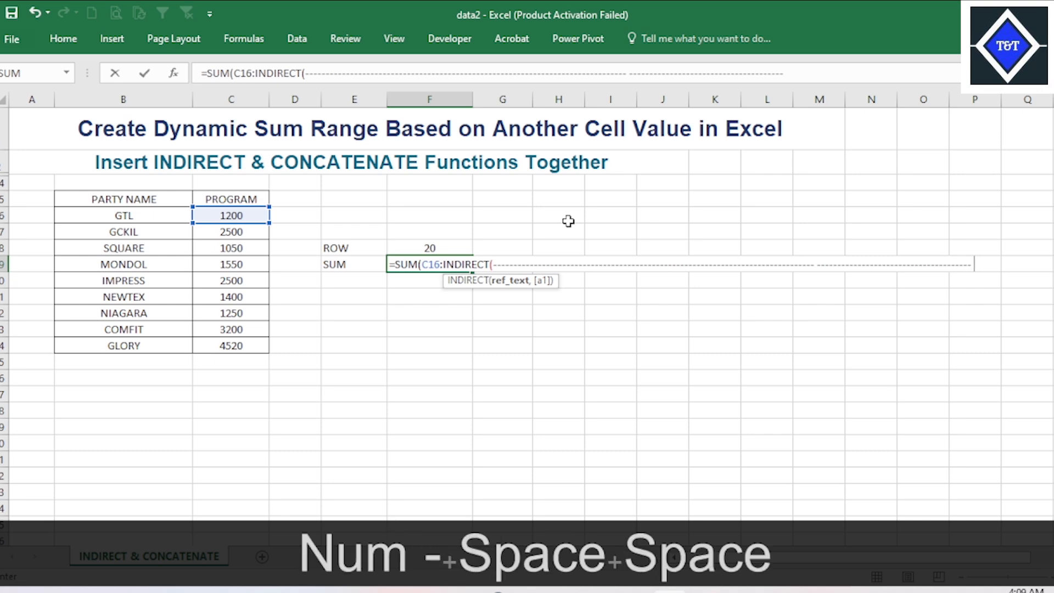
key(BackSpace)
key(BackSpace)
key(BackSpace)
key(BackSpace)
key(BackSpace)
key(BackSpace)
key(BackSpace)
key(BackSpace)
key(BackSpace)
key(BackSpace)
key(BackSpace)
key(BackSpace)
key(BackSpace)
key(BackSpace)
key(BackSpace)
key(BackSpace)
key(BackSpace)
key(BackSpace)
key(BackSpace)
key(BackSpace)
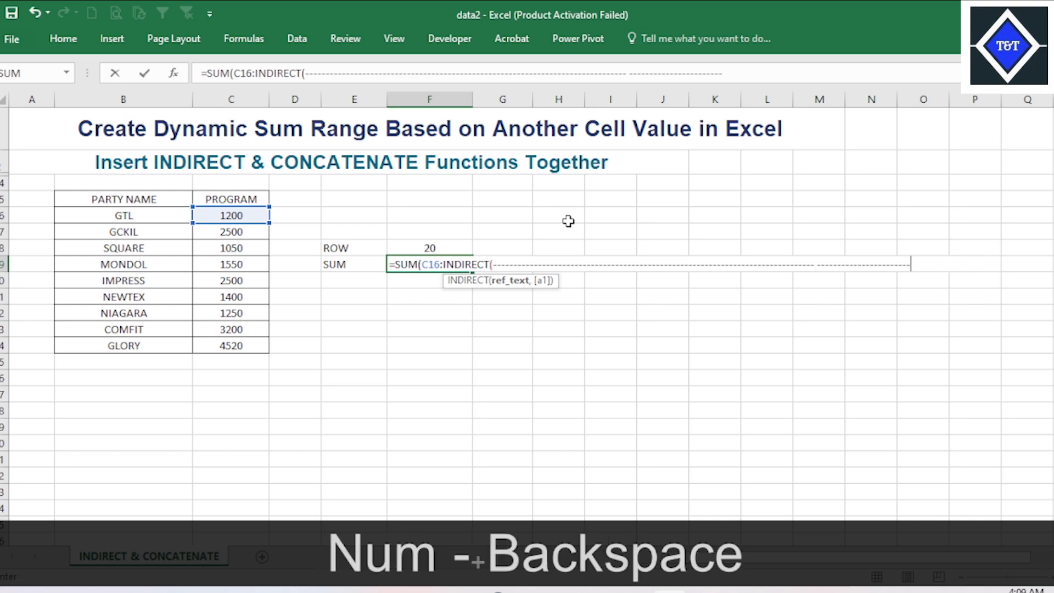
key(BackSpace)
key(BackSpace)
key(BackSpace)
key(BackSpace)
key(BackSpace)
key(BackSpace)
key(BackSpace)
key(BackSpace)
key(BackSpace)
key(BackSpace)
key(BackSpace)
key(BackSpace)
key(BackSpace)
key(BackSpace)
key(BackSpace)
key(BackSpace)
key(BackSpace)
key(BackSpace)
key(BackSpace)
key(BackSpace)
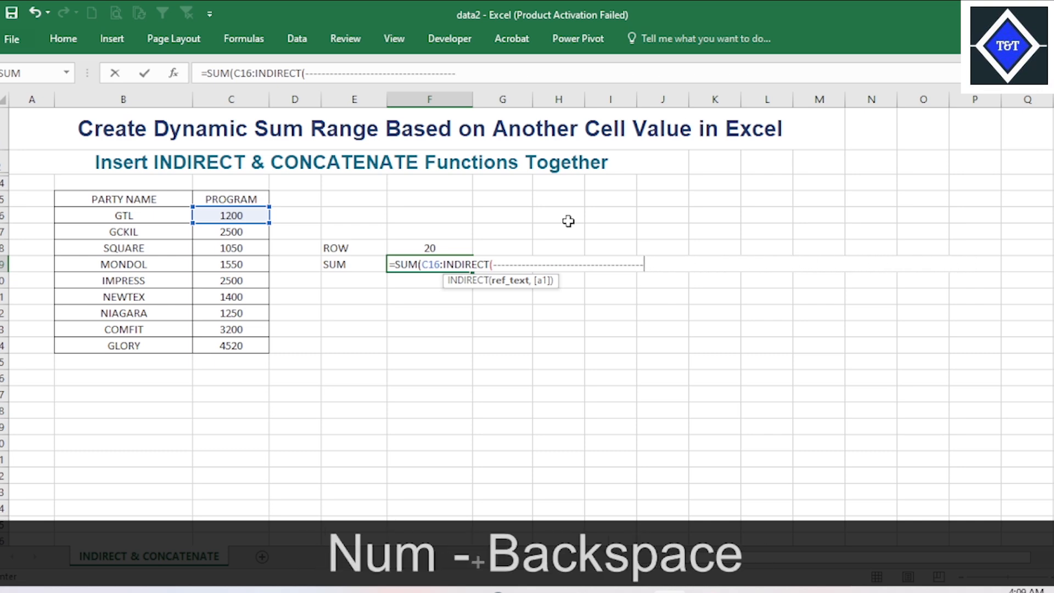
key(BackSpace)
key(BackSpace)
key(BackSpace)
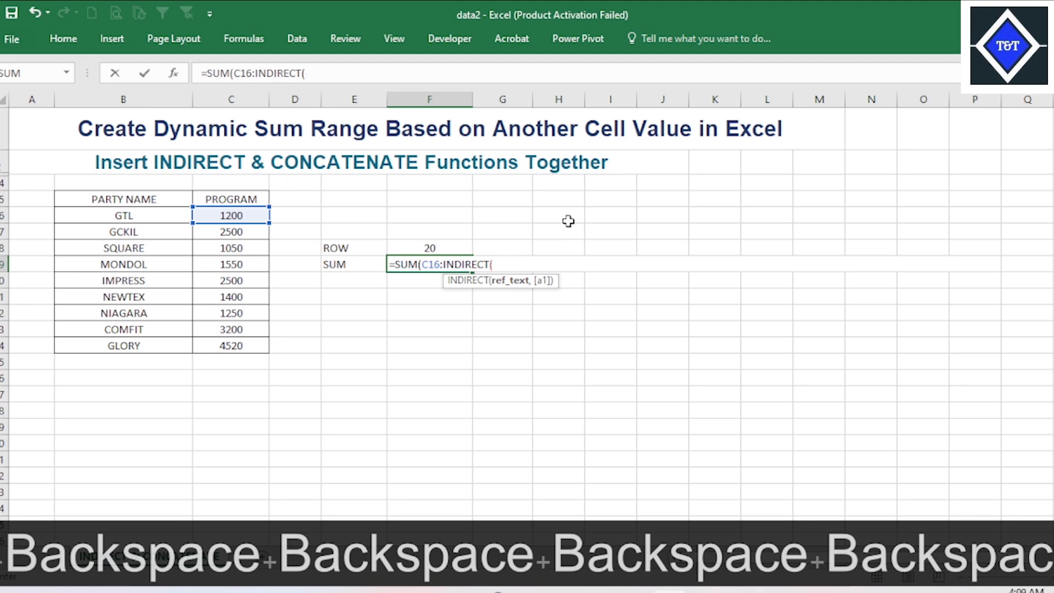
Complete the formula in F19 as =SUM(C16:INDIRECT(CONCATENATE("C",F18)))
text(CO)
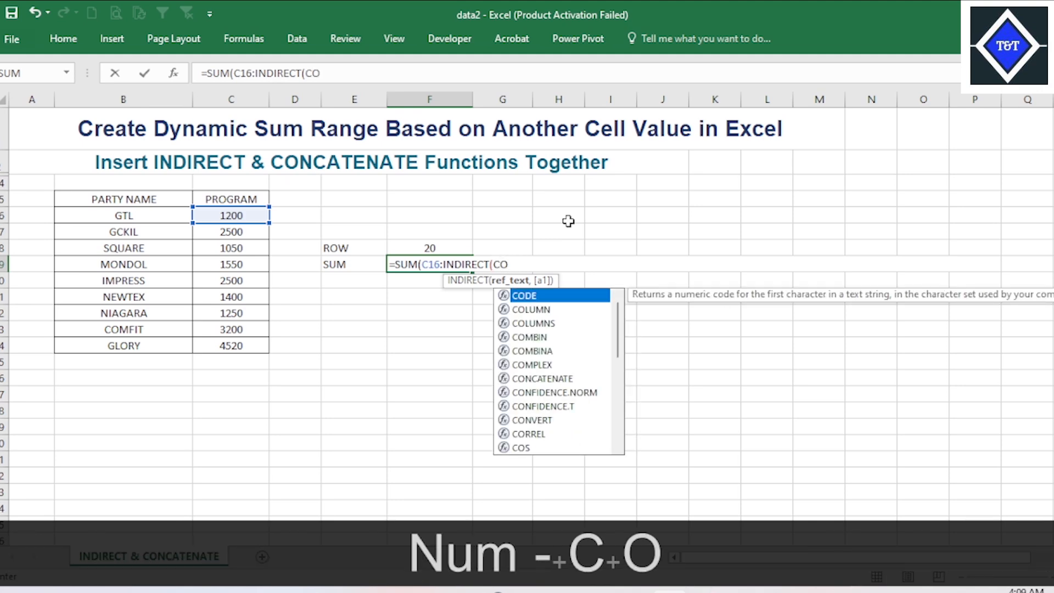
text(N)
key(Tab)
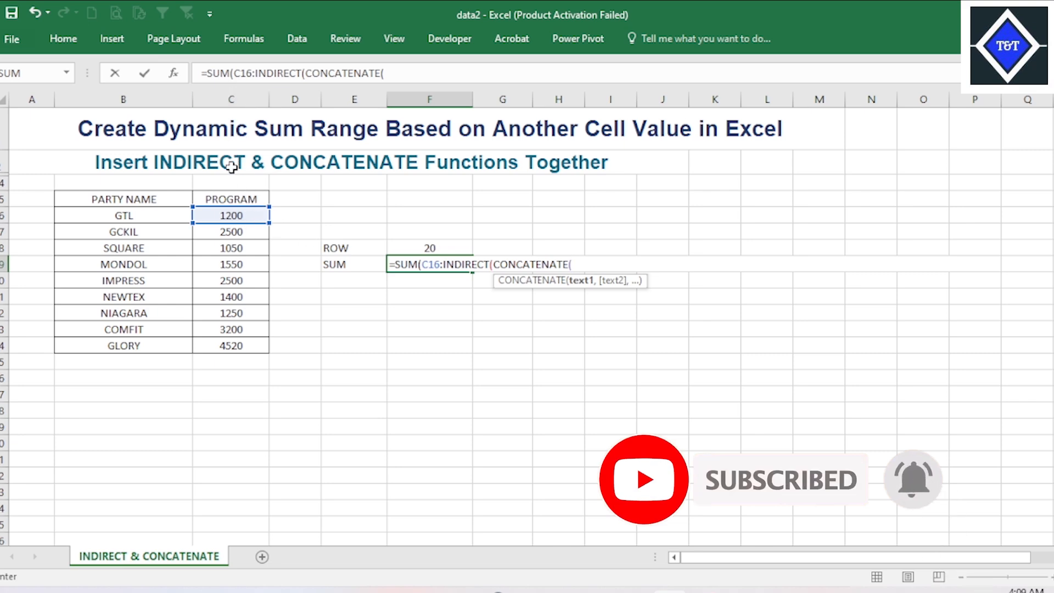
text("")
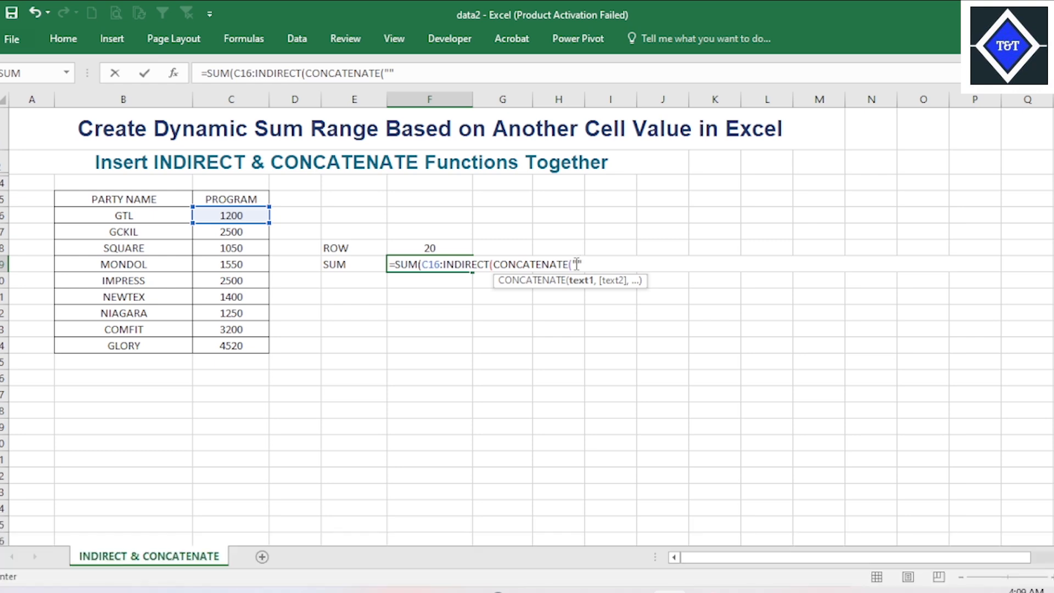
text(C)
key(Right)
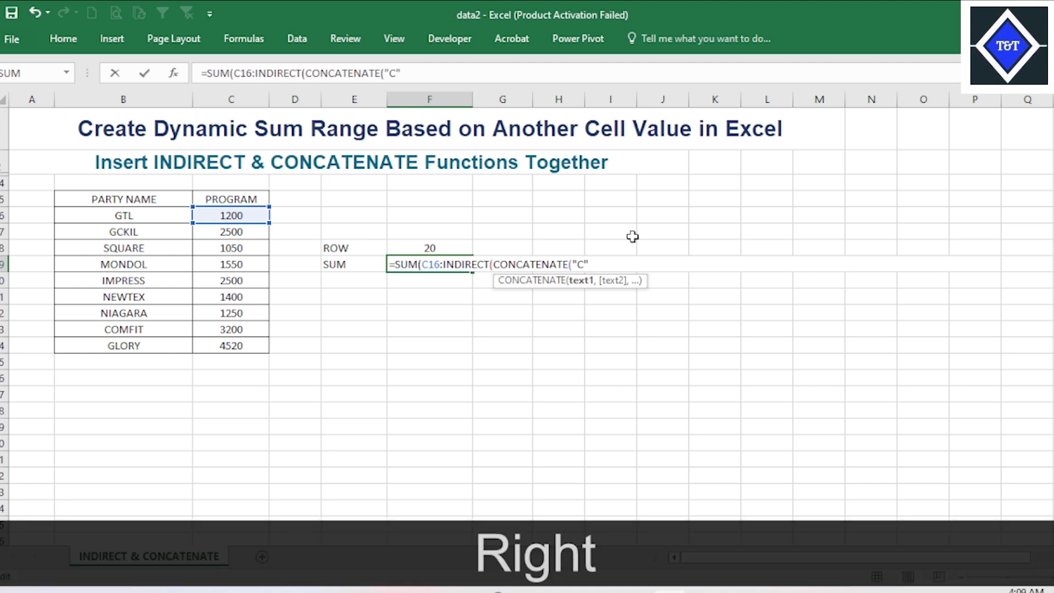
text(,)
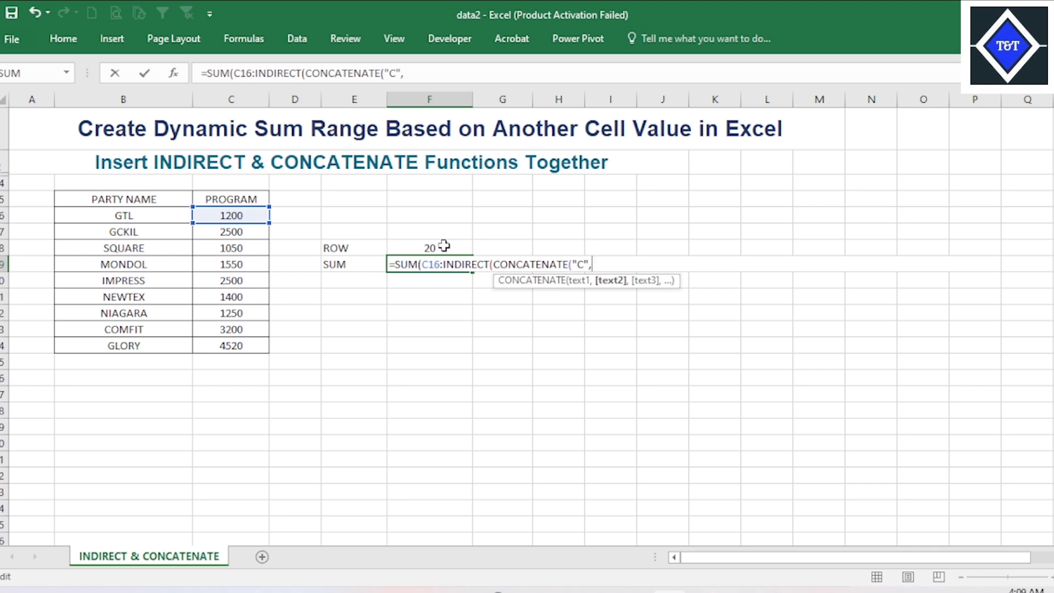
click(443, 245)
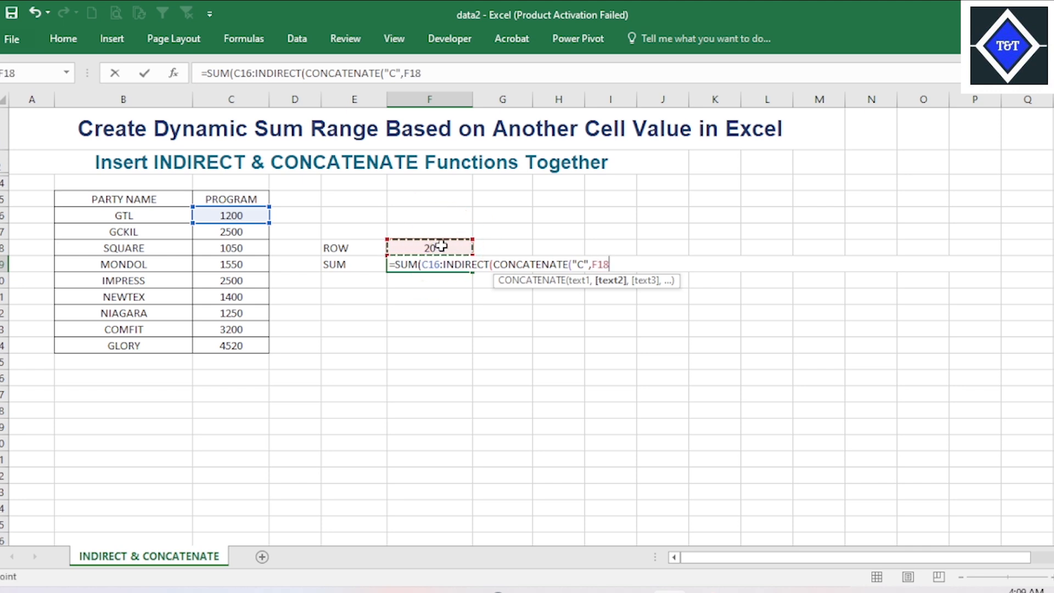
text()))
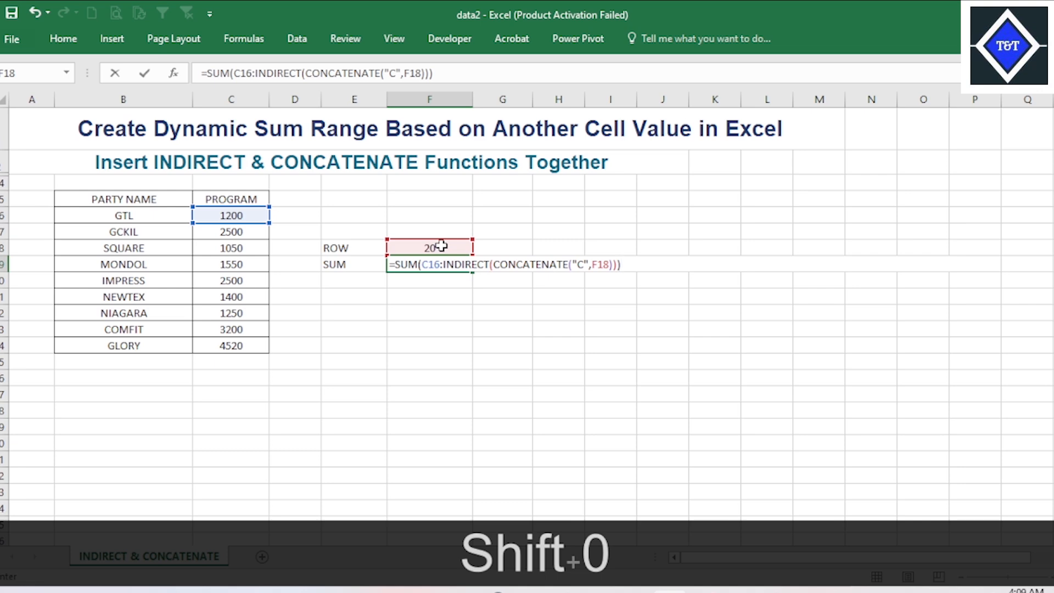
key(Return)
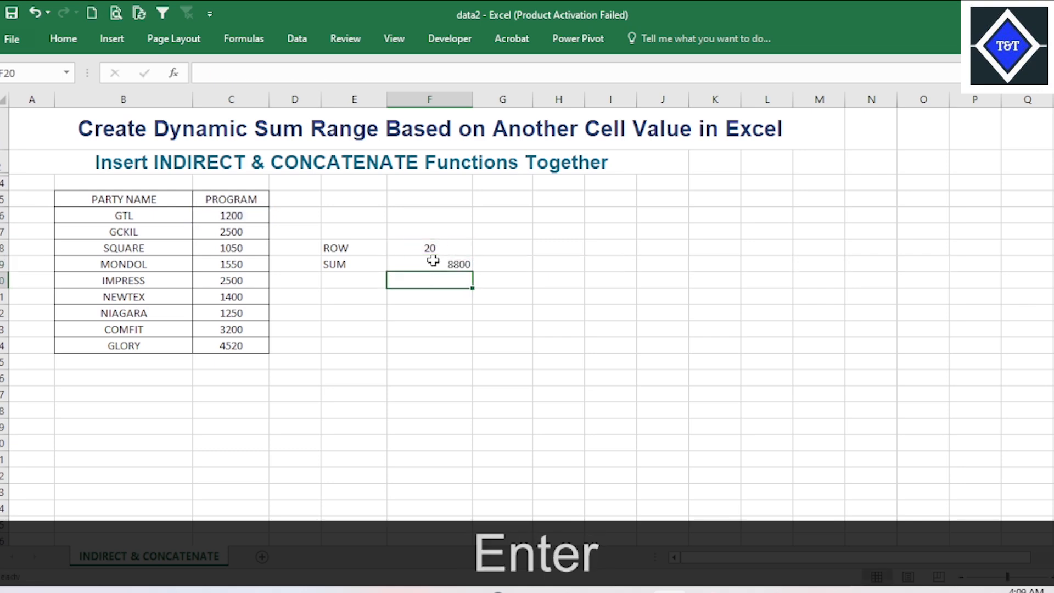
Center the sum result in F19, and center the ROW and SUM entries in E18:F19 horizontally and vertically
click(429, 265)
click(64, 39)
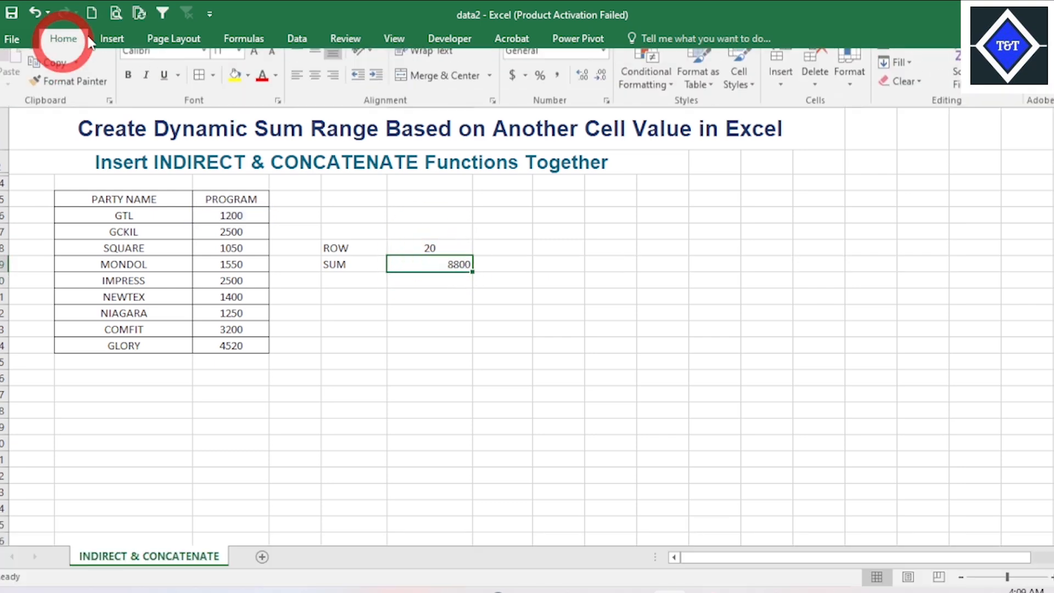
click(316, 92)
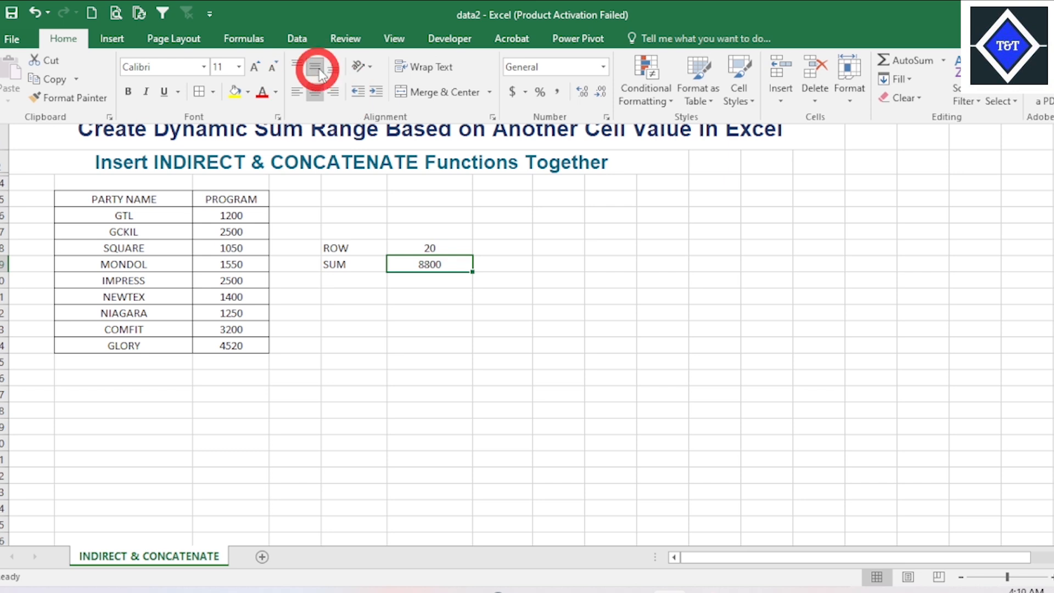
drag(352, 247, 430, 263)
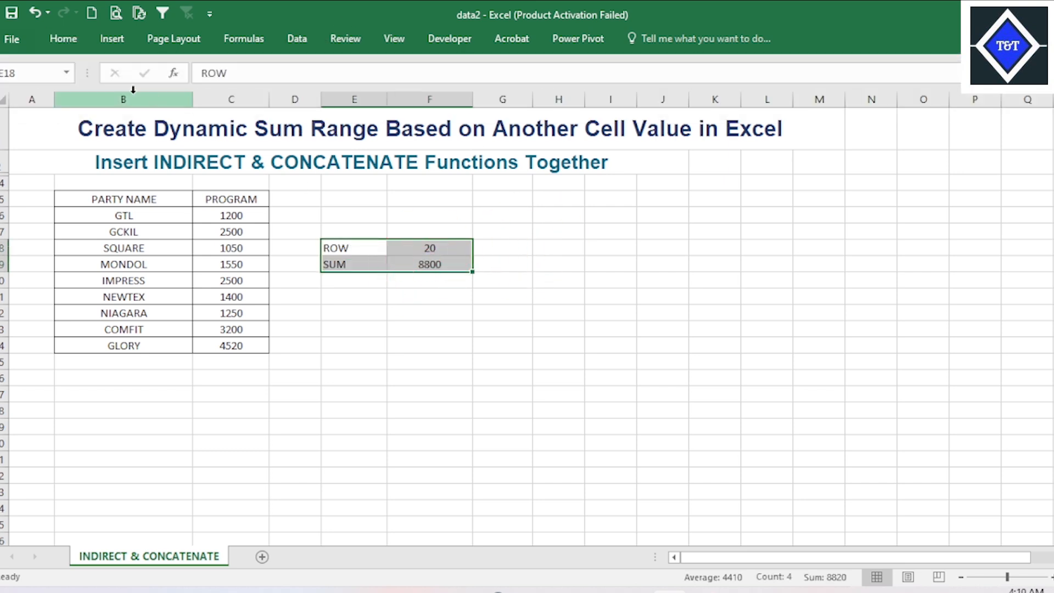
click(76, 43)
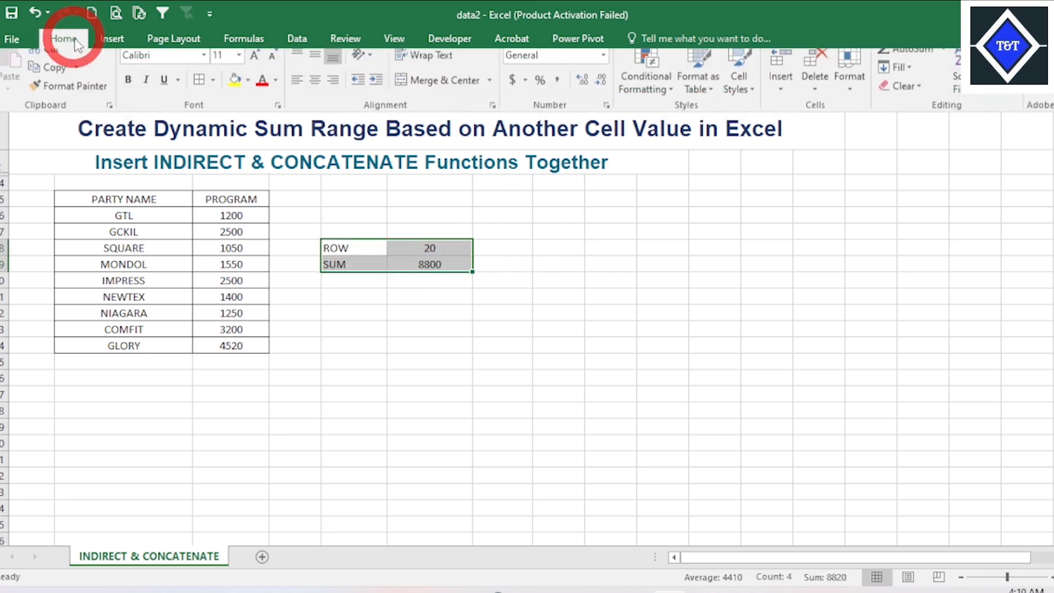
click(315, 92)
click(322, 70)
click(487, 256)
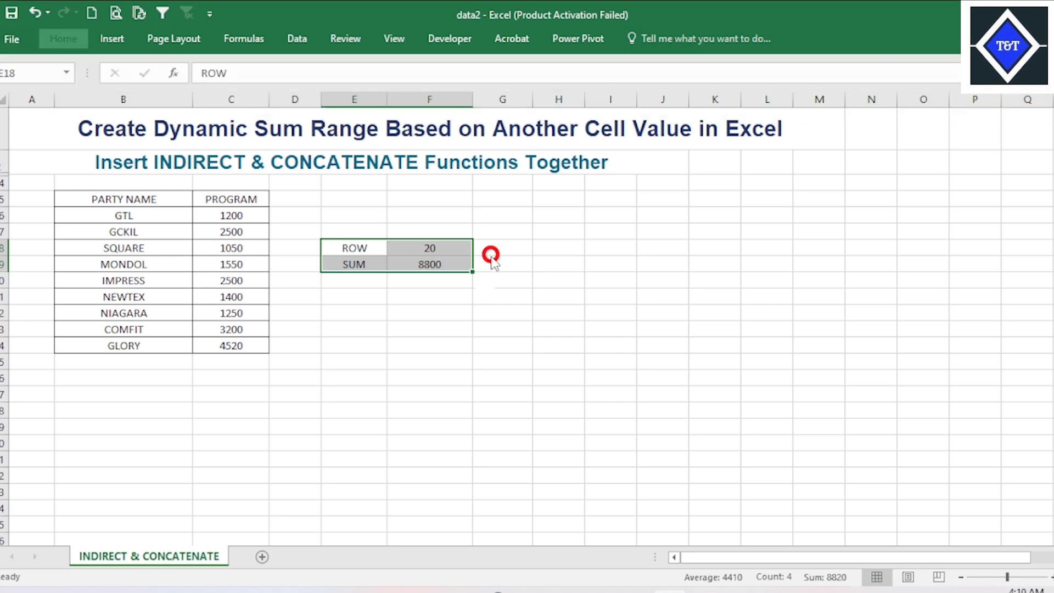
Keep E18:F19 horizontally centered and apply borders around all of its cells
drag(365, 244, 422, 264)
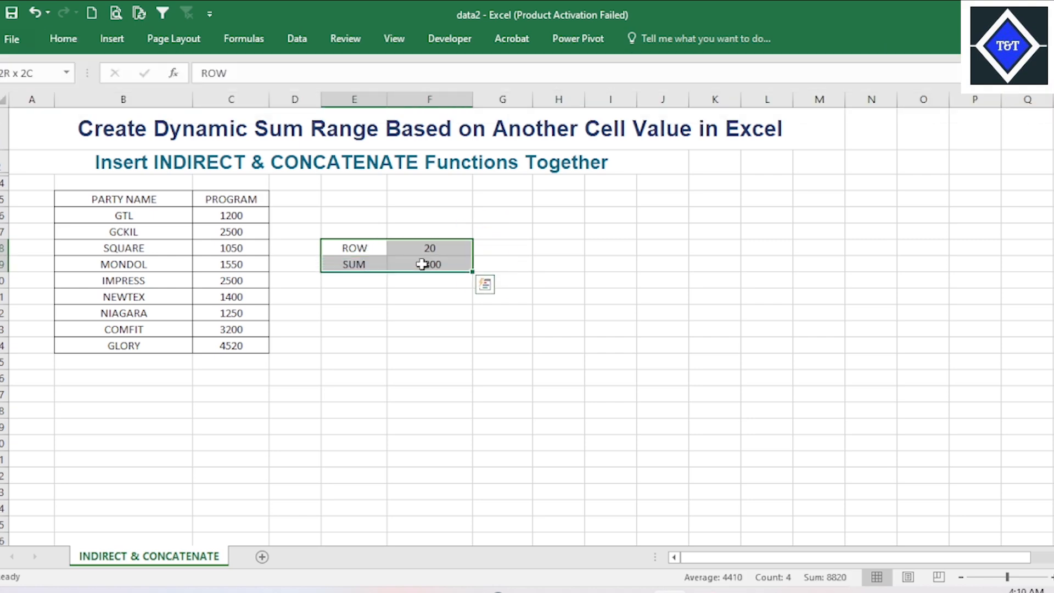
click(65, 38)
click(314, 92)
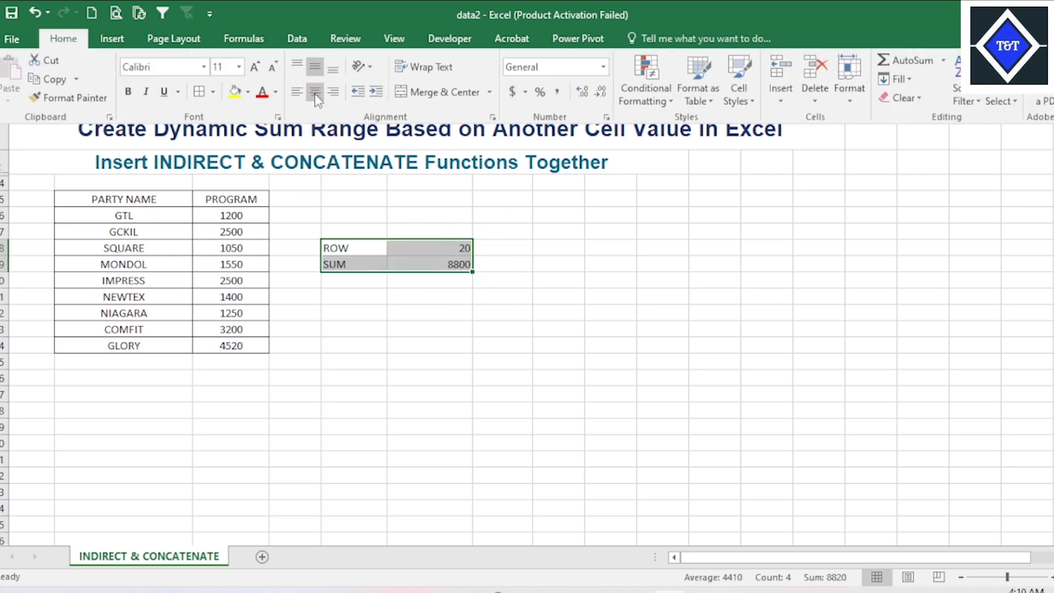
click(314, 92)
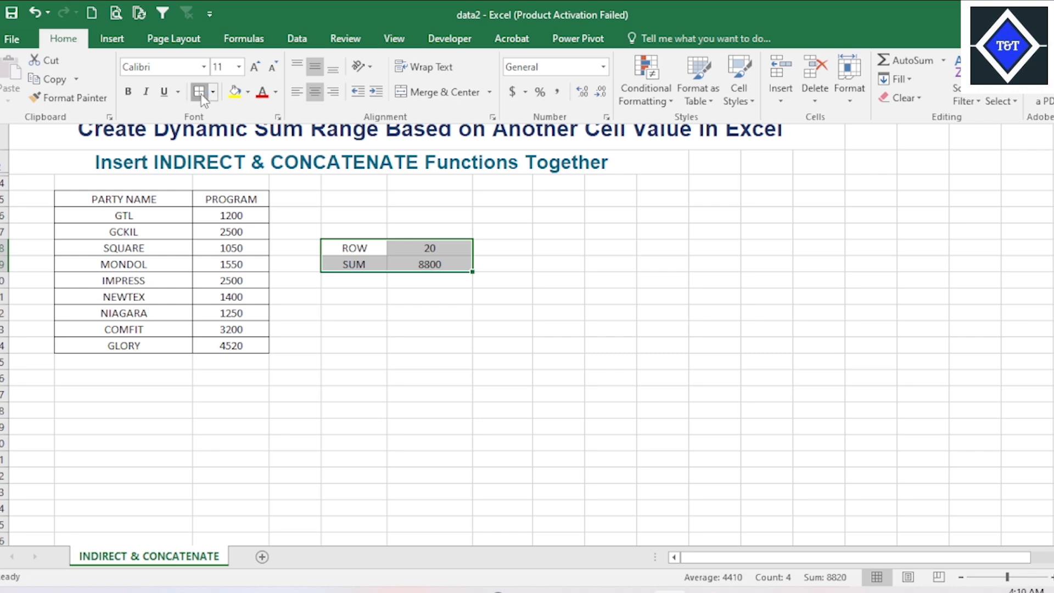
click(429, 319)
drag(353, 263, 444, 247)
click(431, 279)
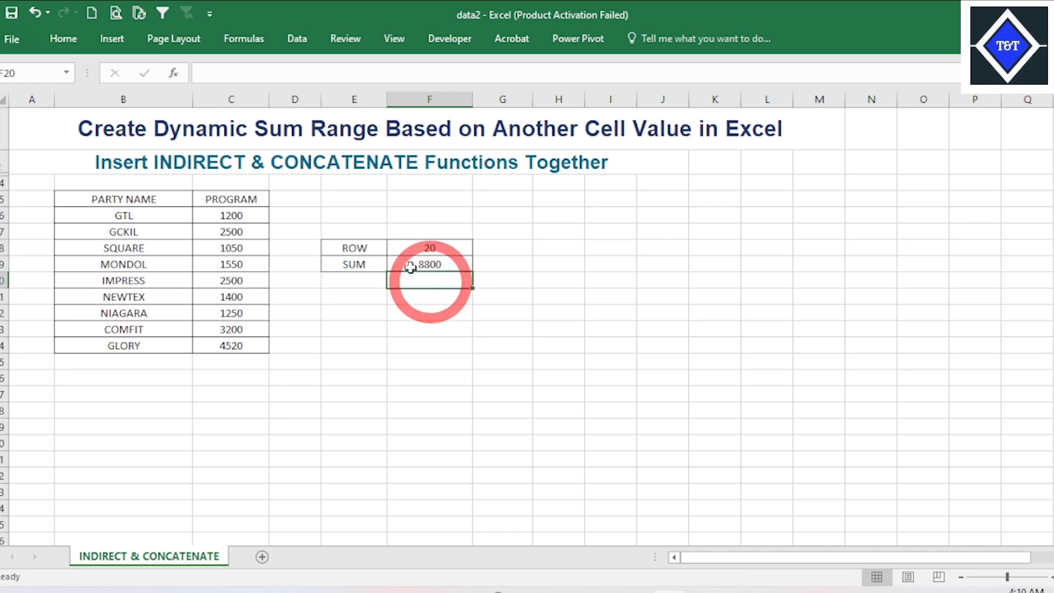
Review the F19 formula and compare its result with the total of the PROGRAM values in C16:C20 for the row in F18
drag(366, 247, 415, 266)
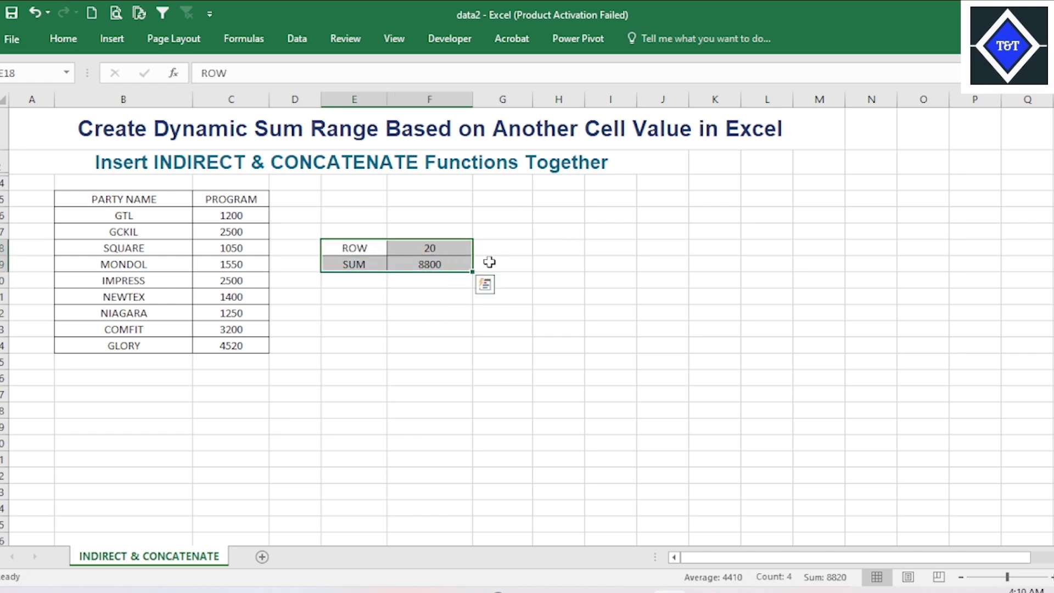
click(445, 292)
click(450, 263)
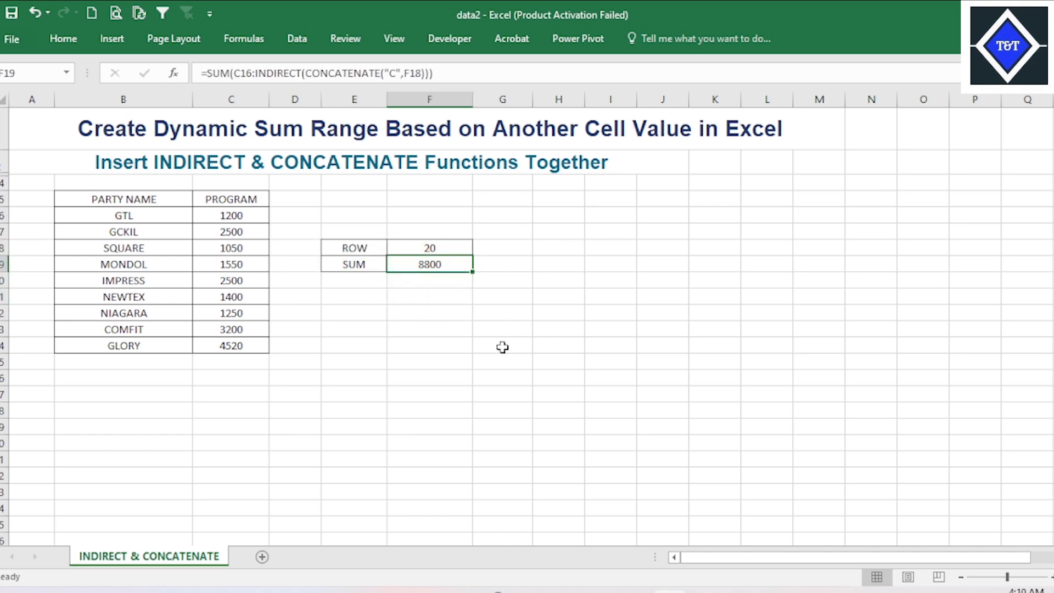
click(449, 345)
drag(357, 249, 463, 261)
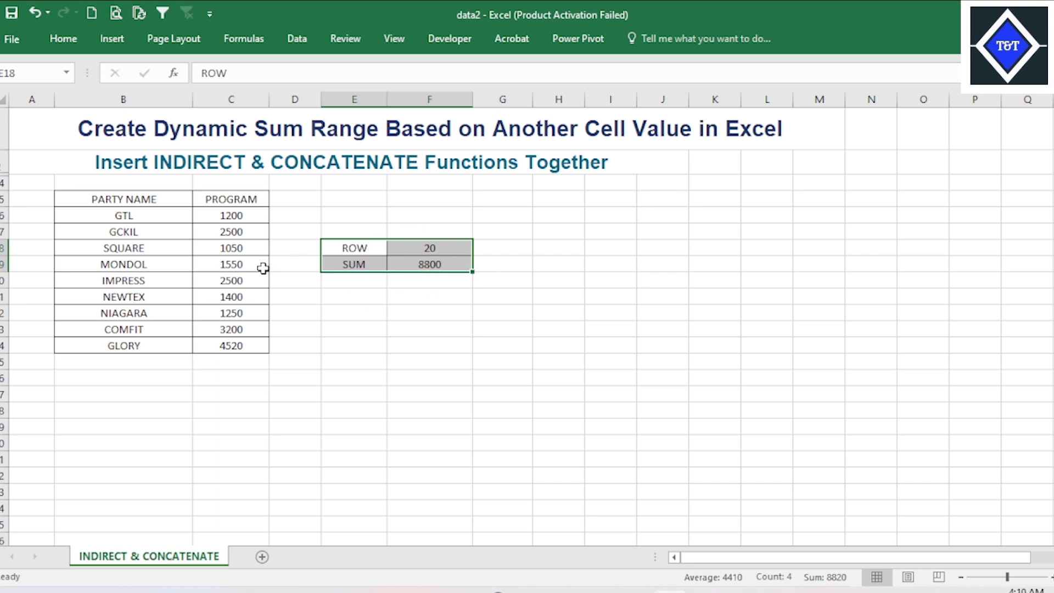
click(242, 264)
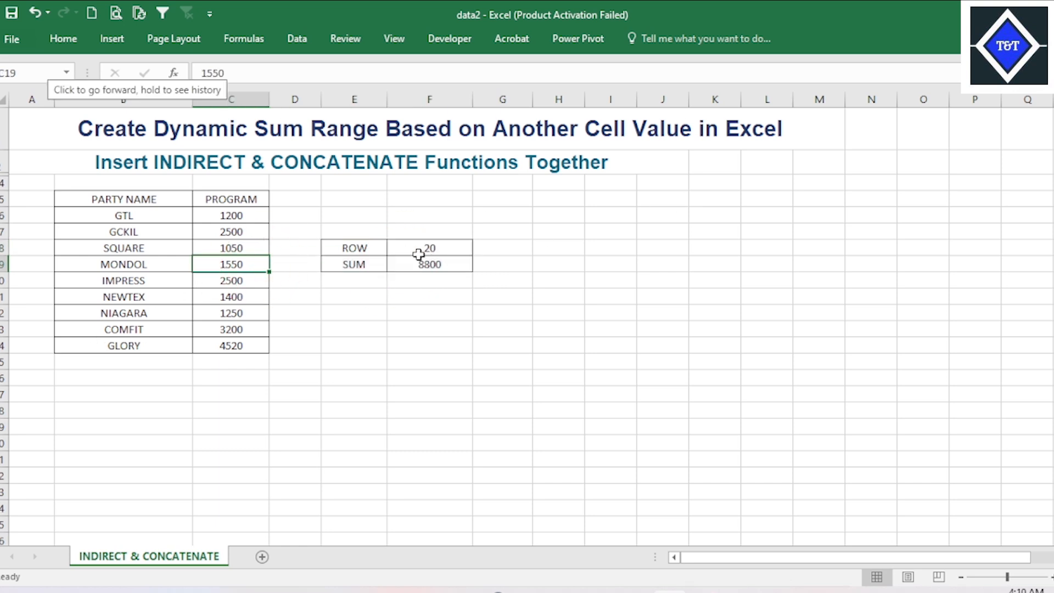
drag(237, 214, 248, 281)
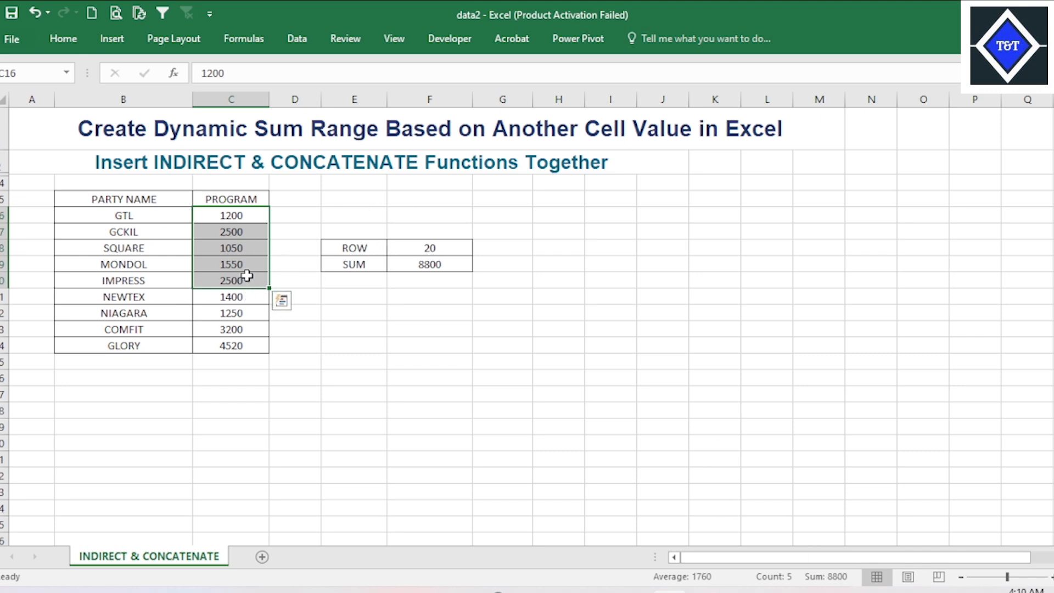
click(429, 264)
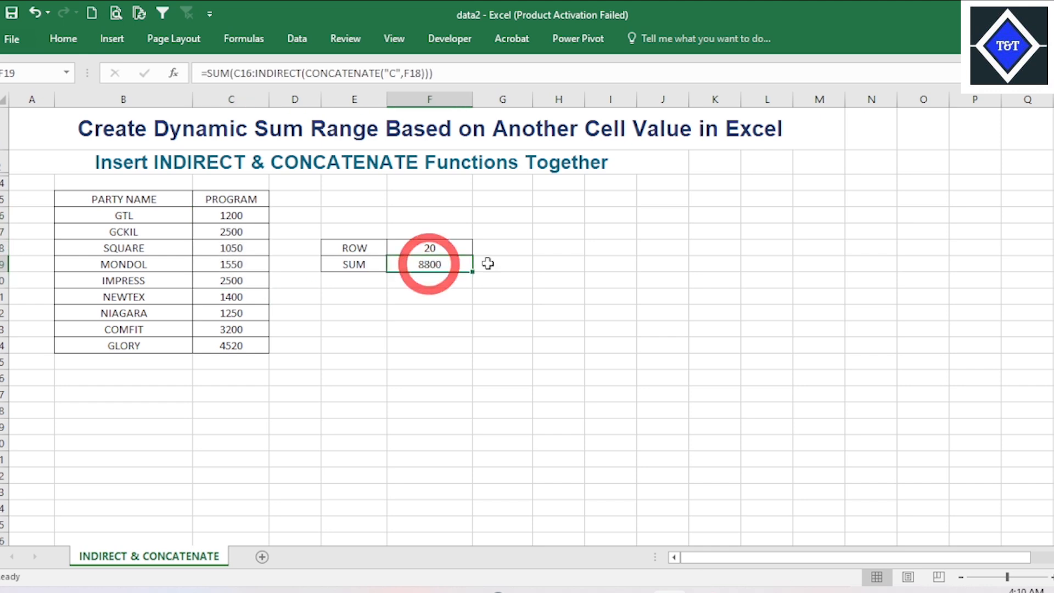
drag(360, 248, 436, 263)
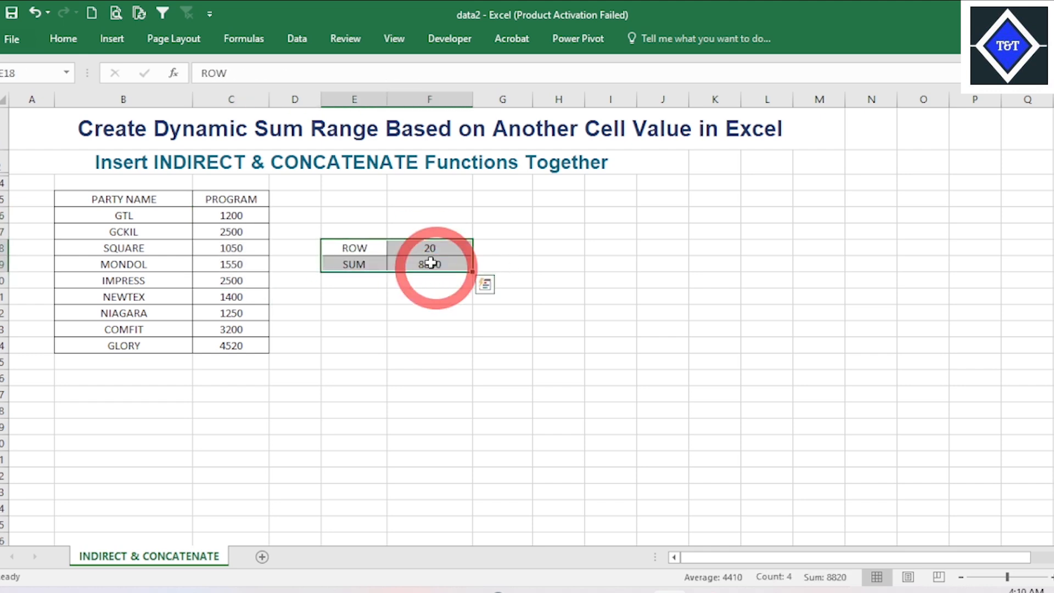
click(63, 38)
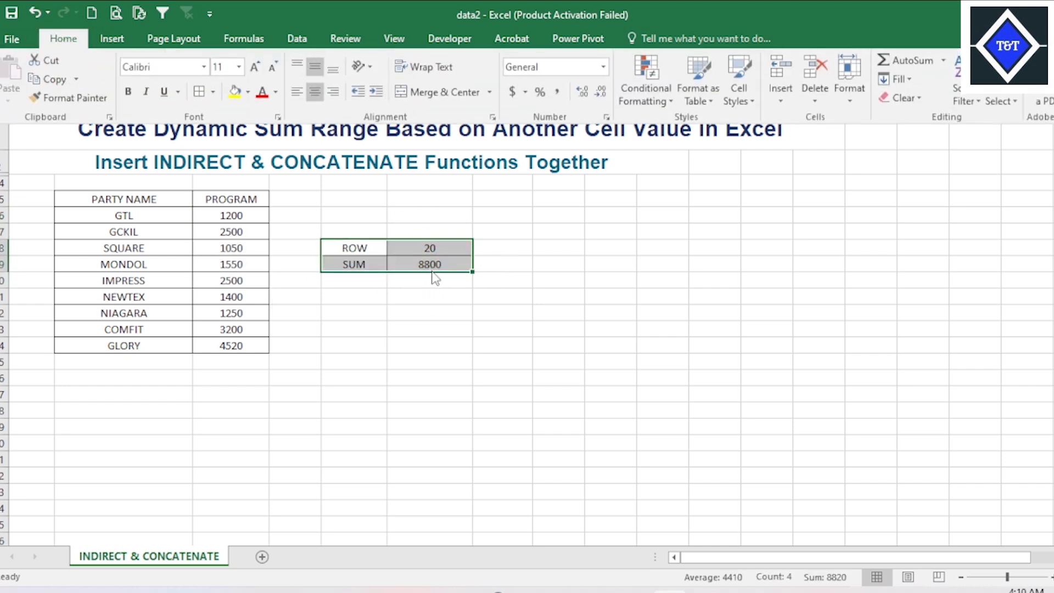
click(431, 293)
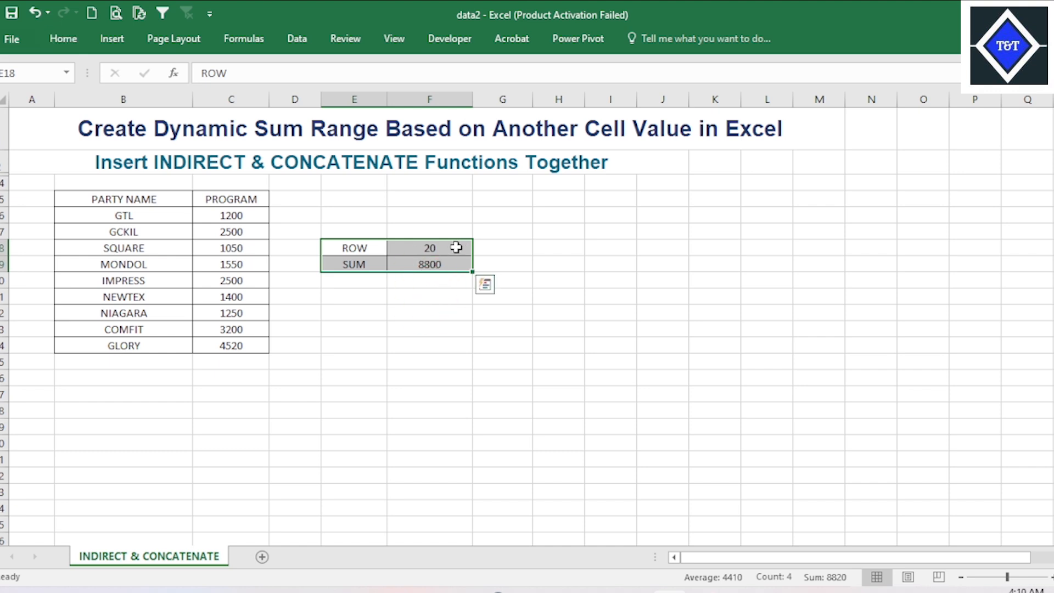
click(464, 345)
click(445, 263)
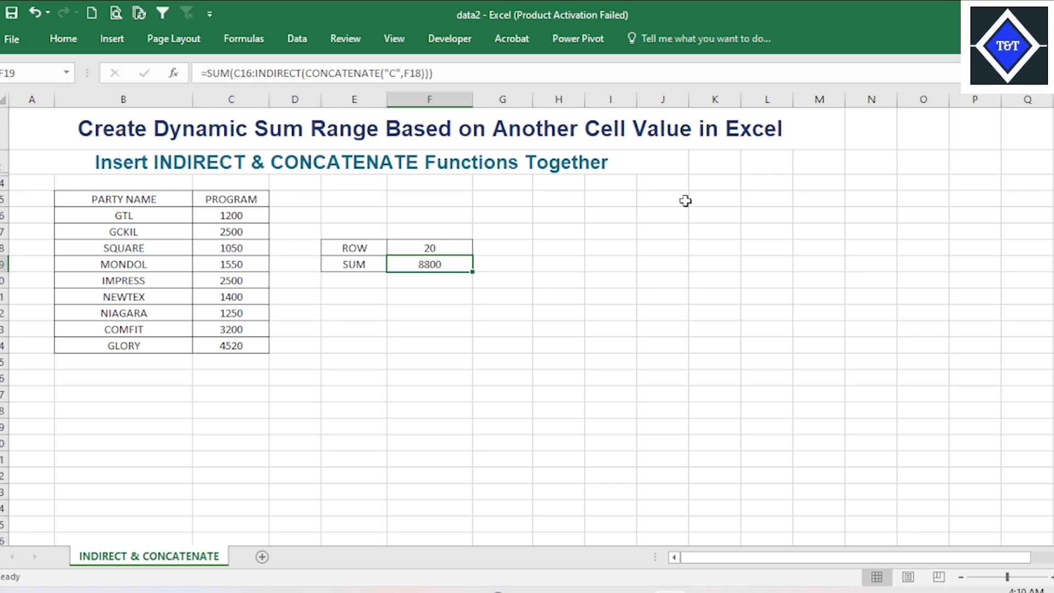
click(517, 365)
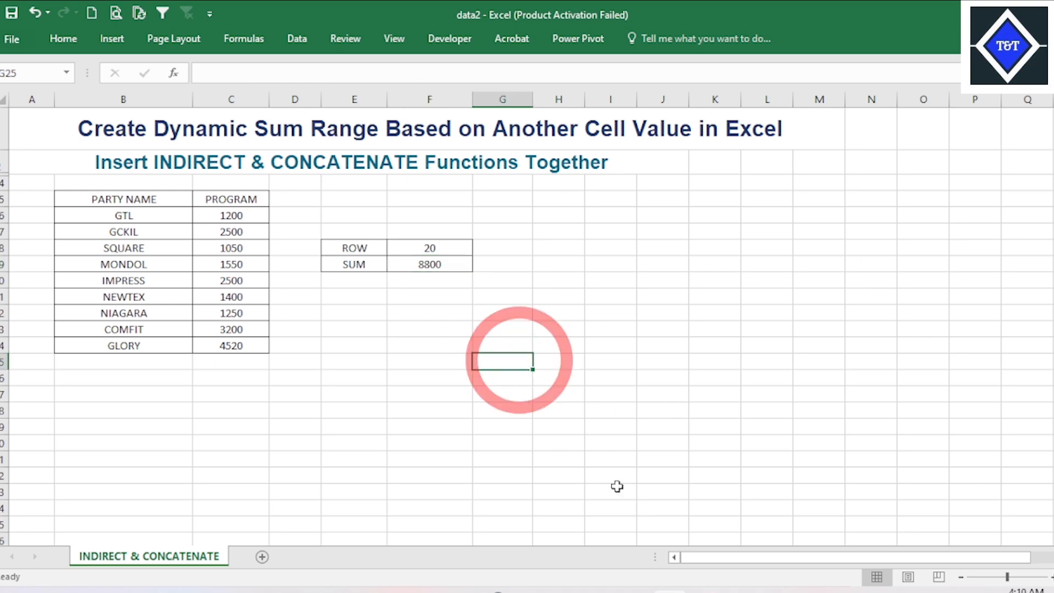